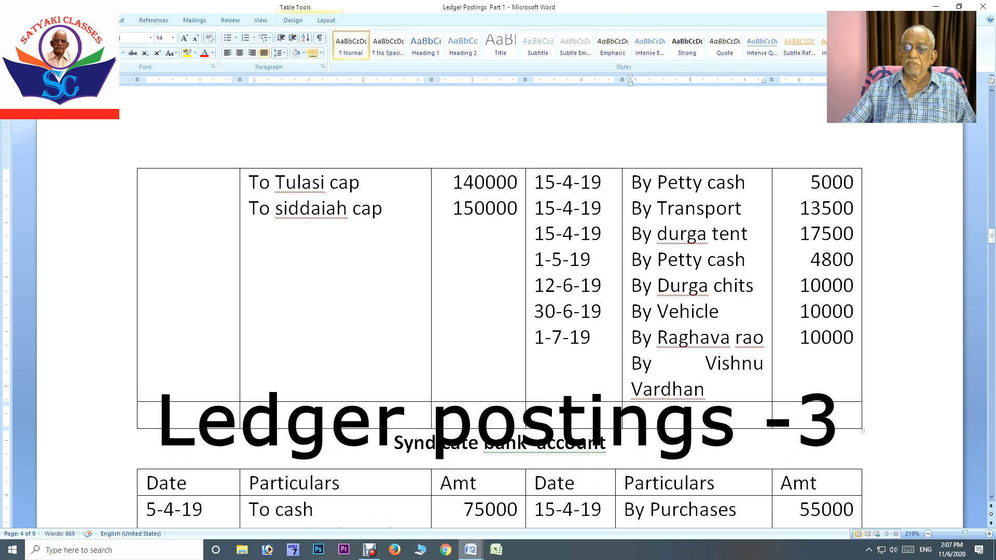
- Close up the spacing in the second partner's entry on the cash account's credit side and enter its amount as 10000
key(Delete)
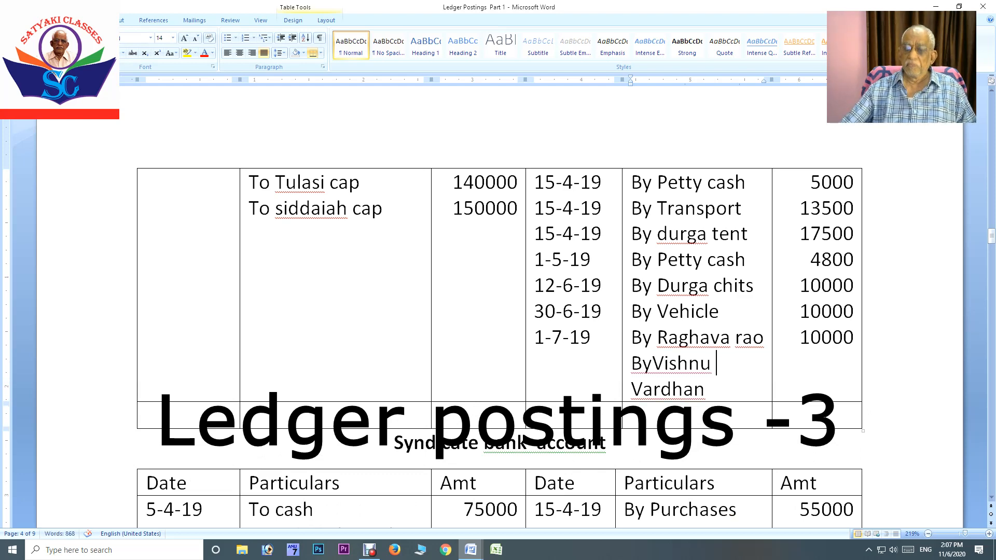
key(Delete)
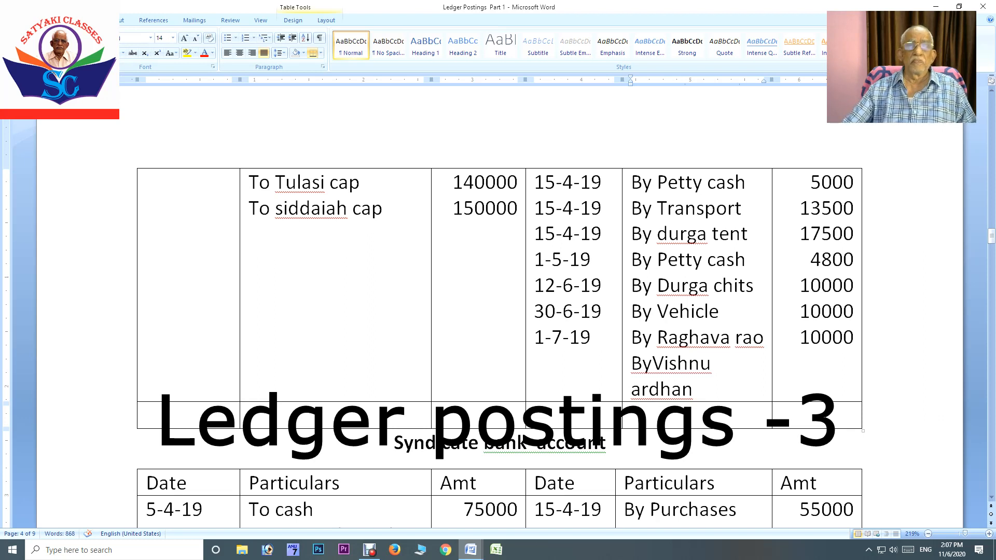
text(V)
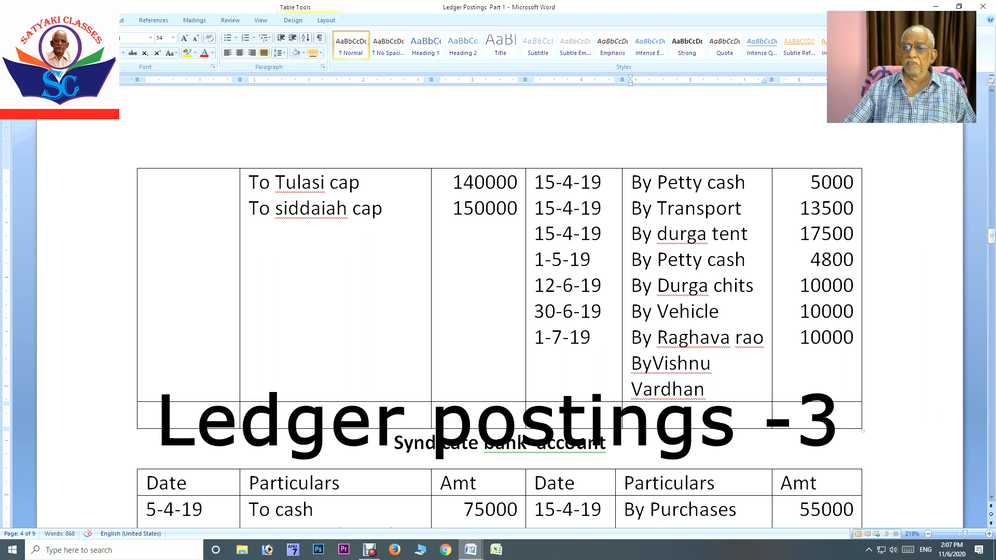
click(854, 338)
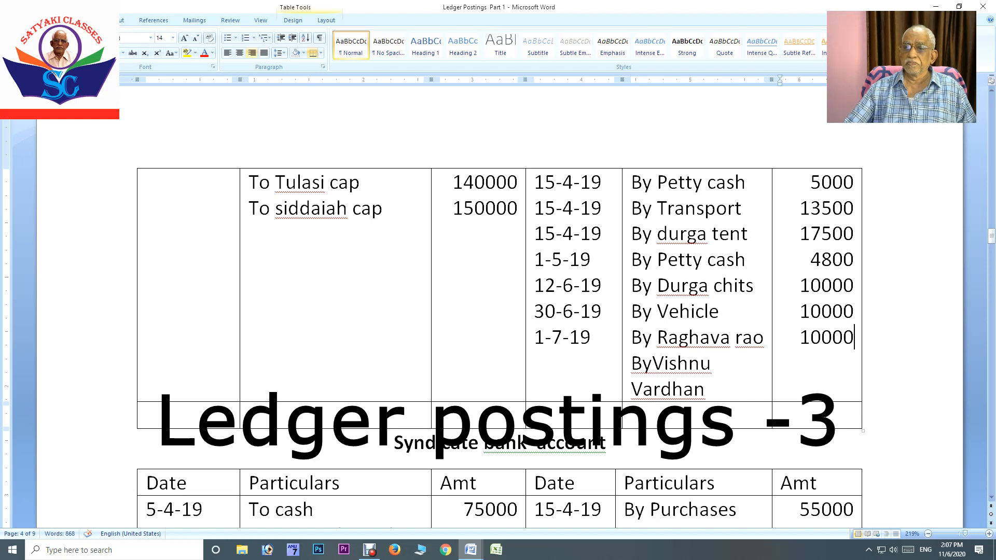
key(Return)
key(Return)
text(10000)
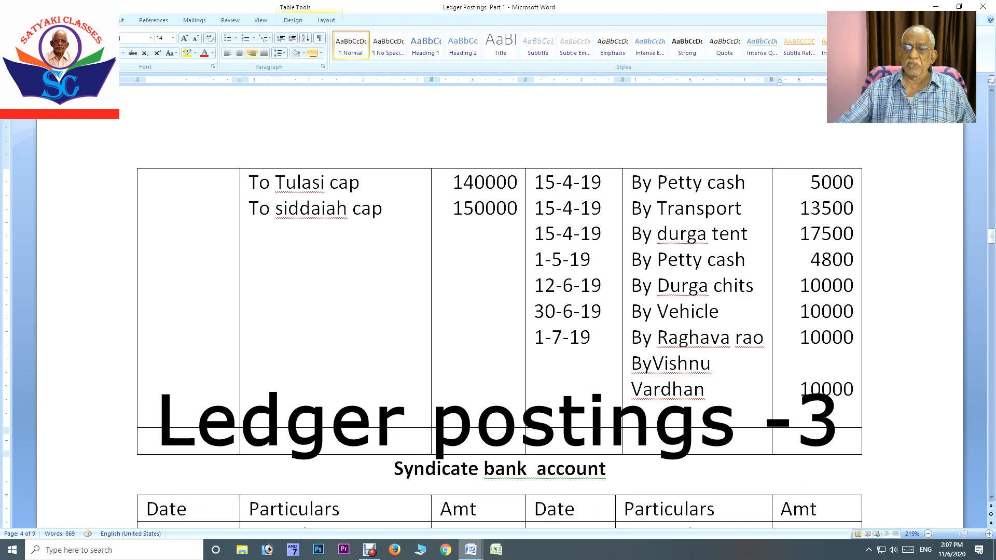
- Add a "By" entry with the third partner's name to the cash account's credit side, with an amount of 10000
click(706, 390)
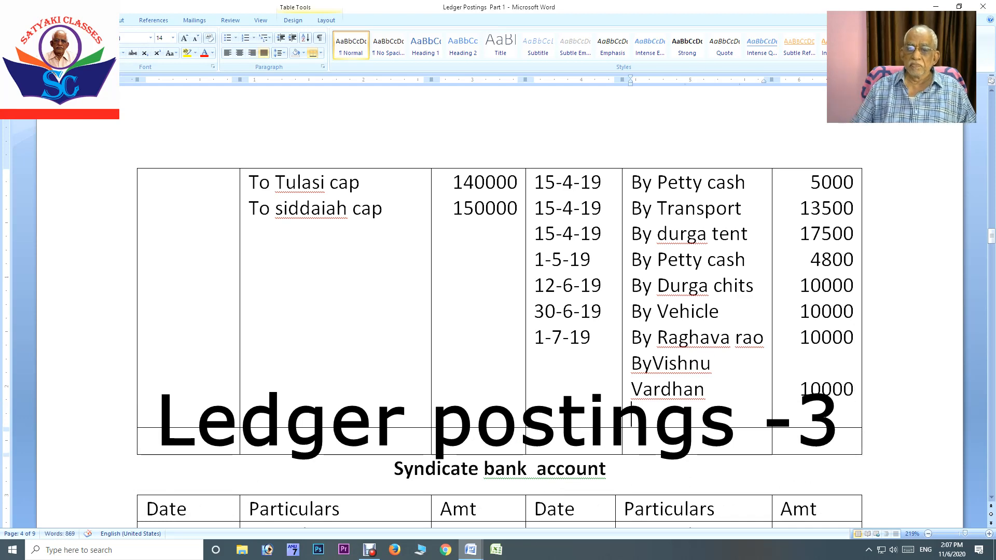
key(Return)
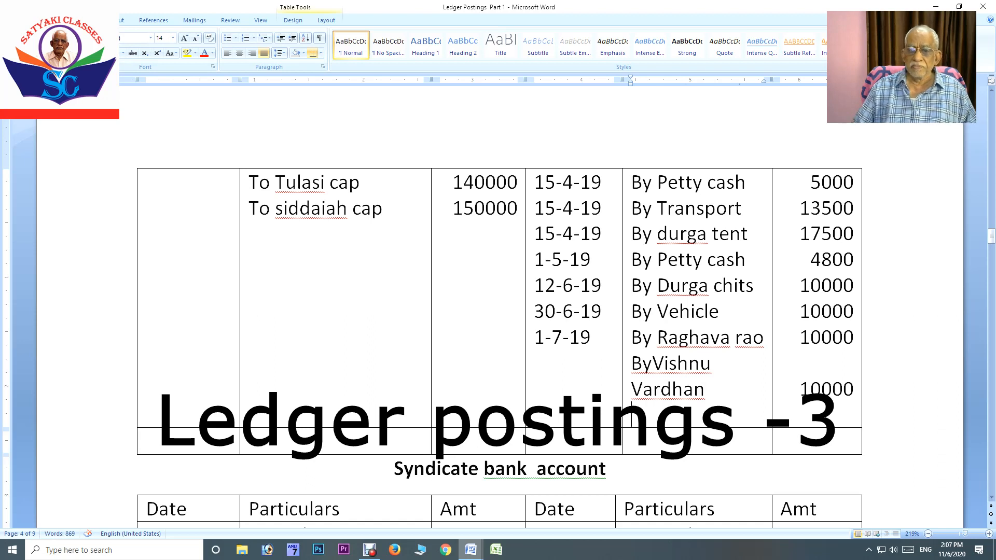
text(By Tul)
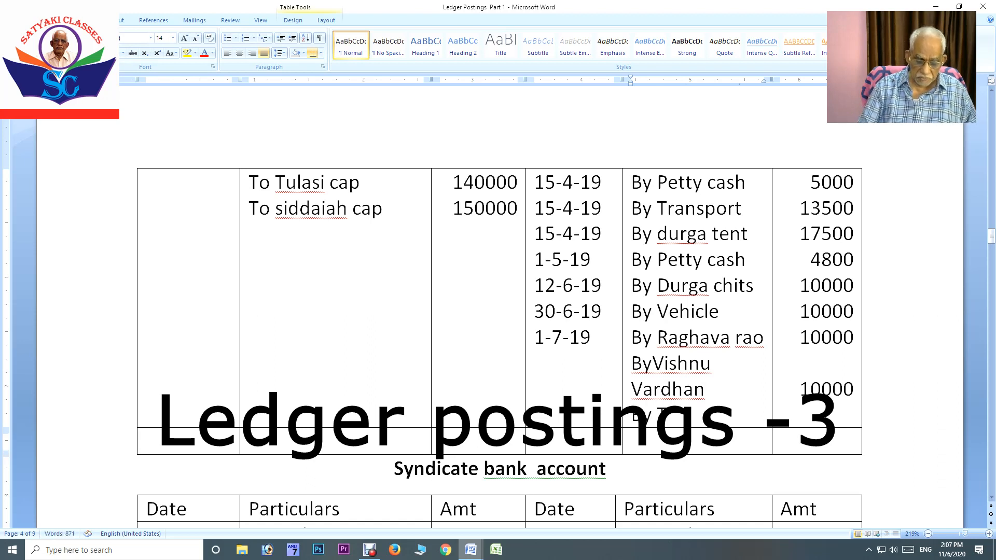
text(asi)
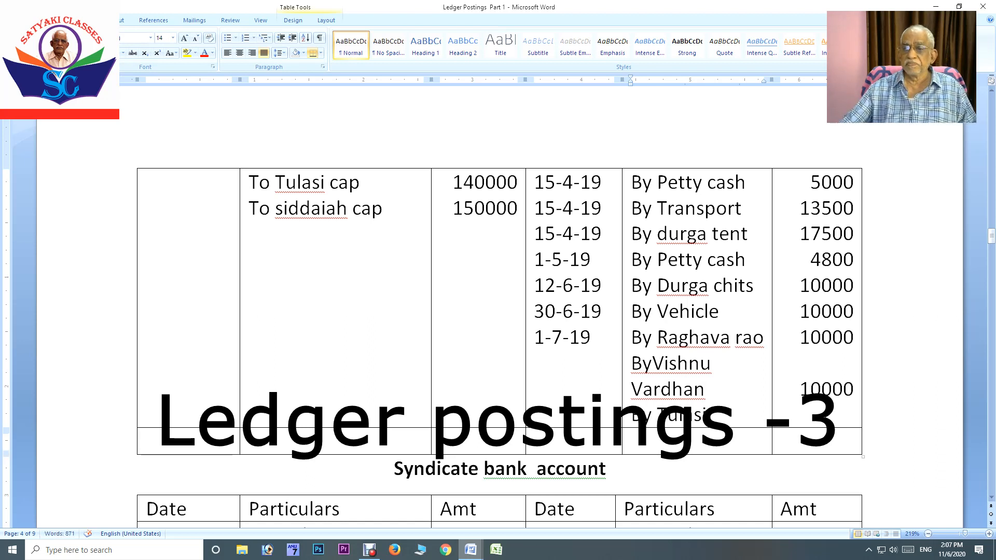
key(Return)
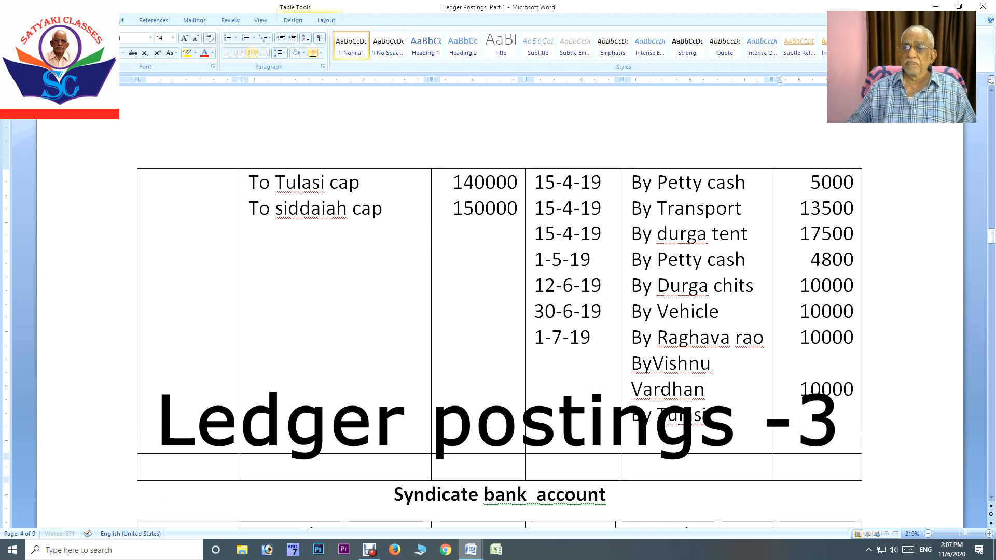
text(10000)
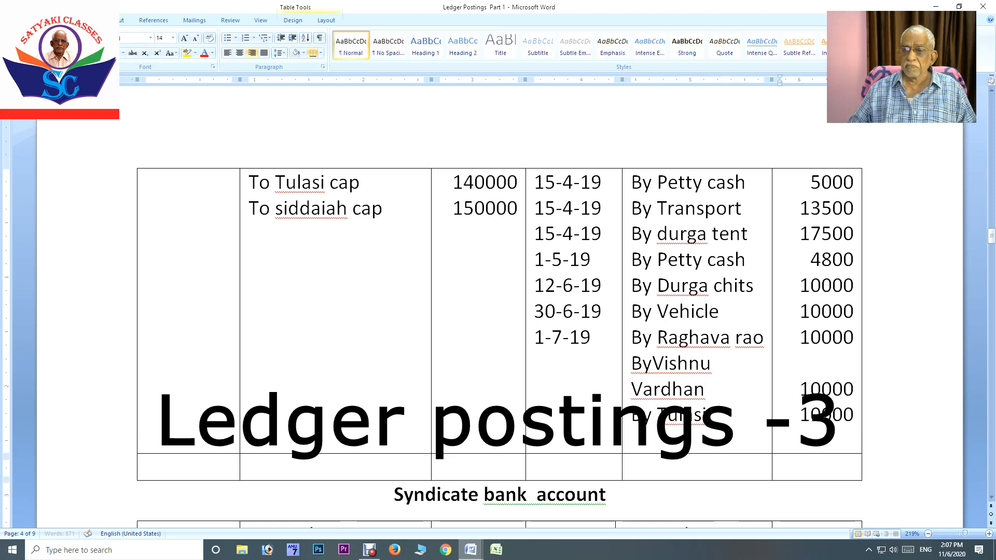
- Add a "By" entry with the fourth partner's name and amount 10000 to the cash account's credit side, and save the document
click(710, 415)
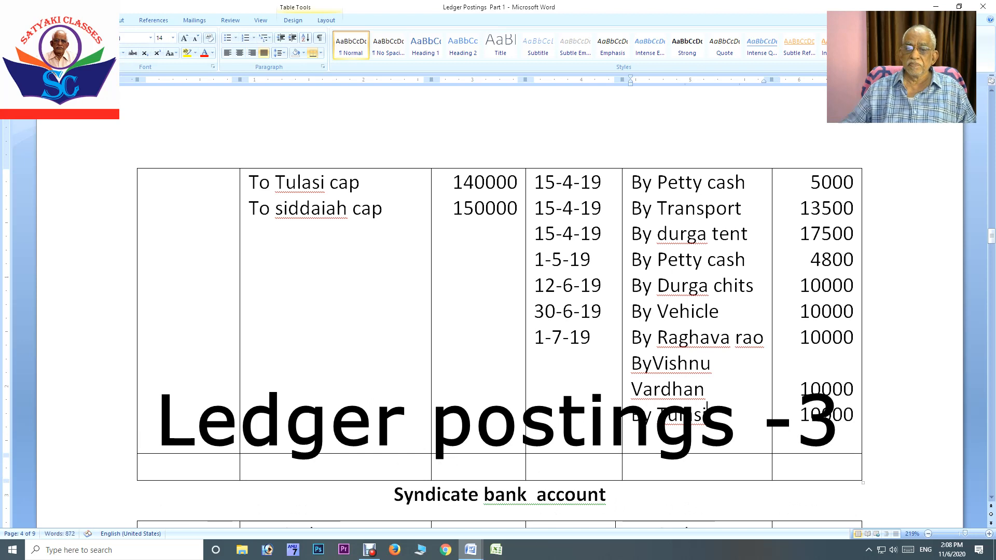
key(Return)
text(By Siddai)
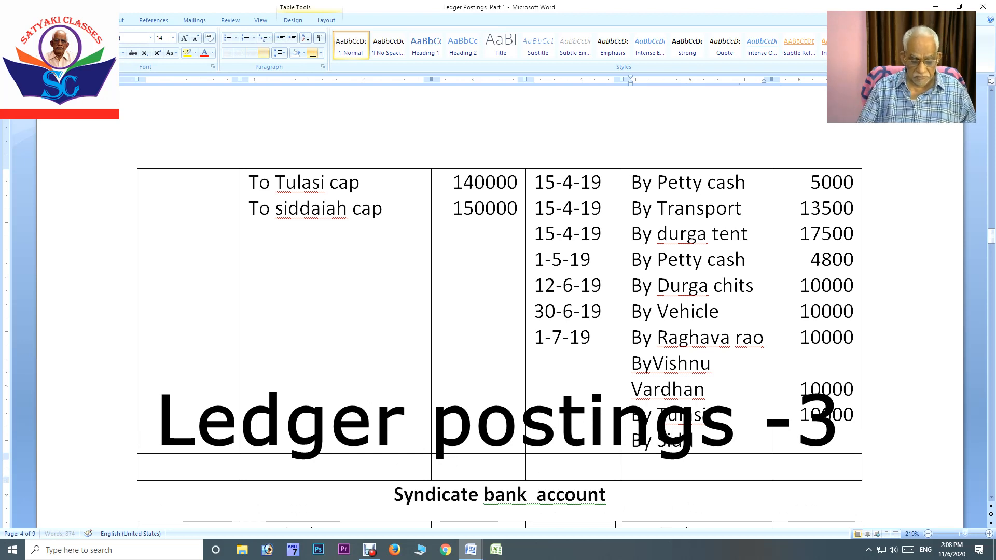
text(ah)
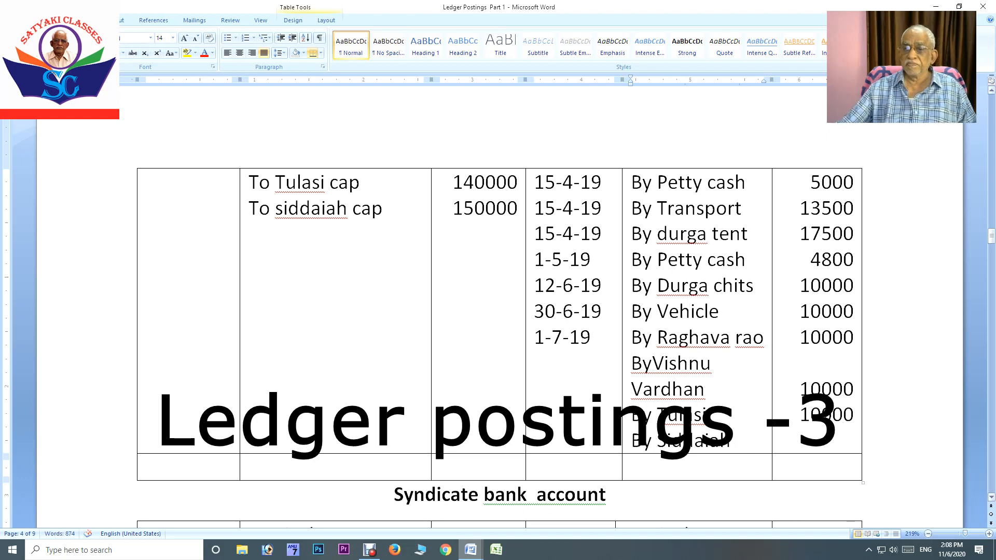
key(Return)
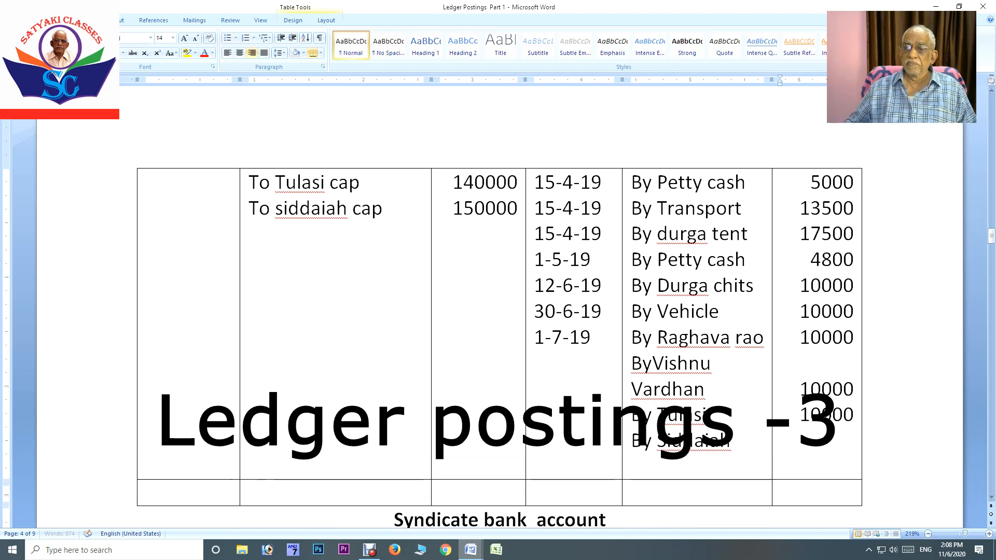
text(10000)
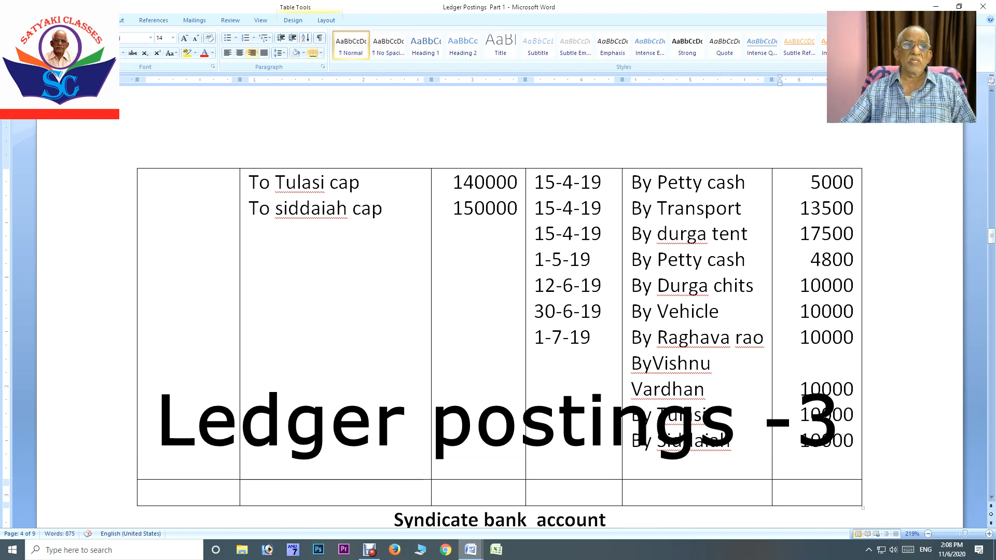
key(ctrl+s)
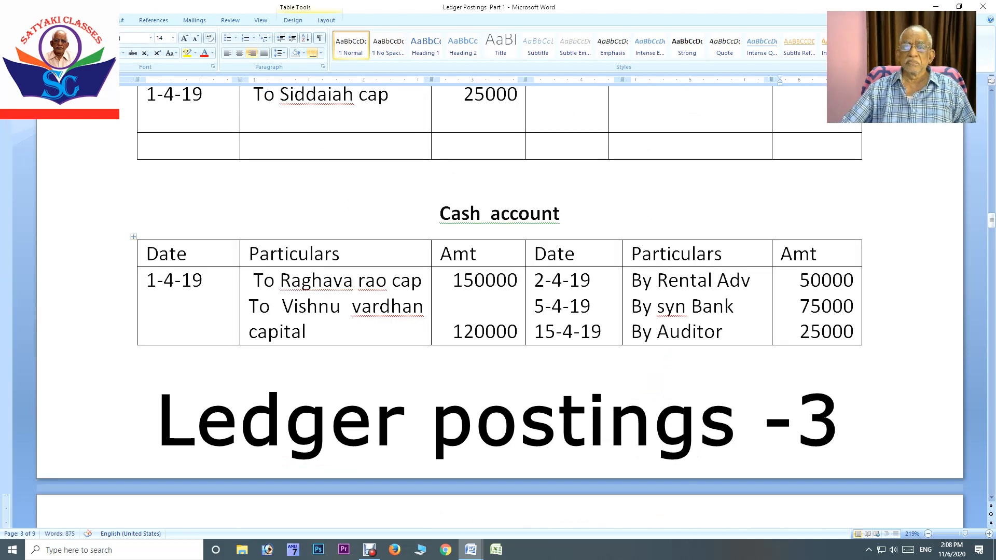
- Review the cash account's debit and credit postings across both pages
scroll(498, 311, down, 6)
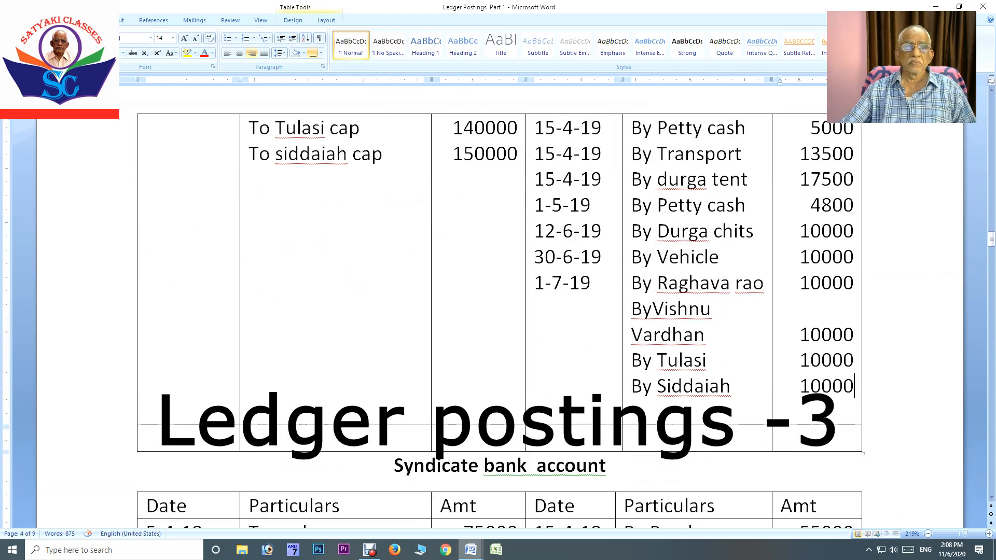
scroll(498, 311, up, 2)
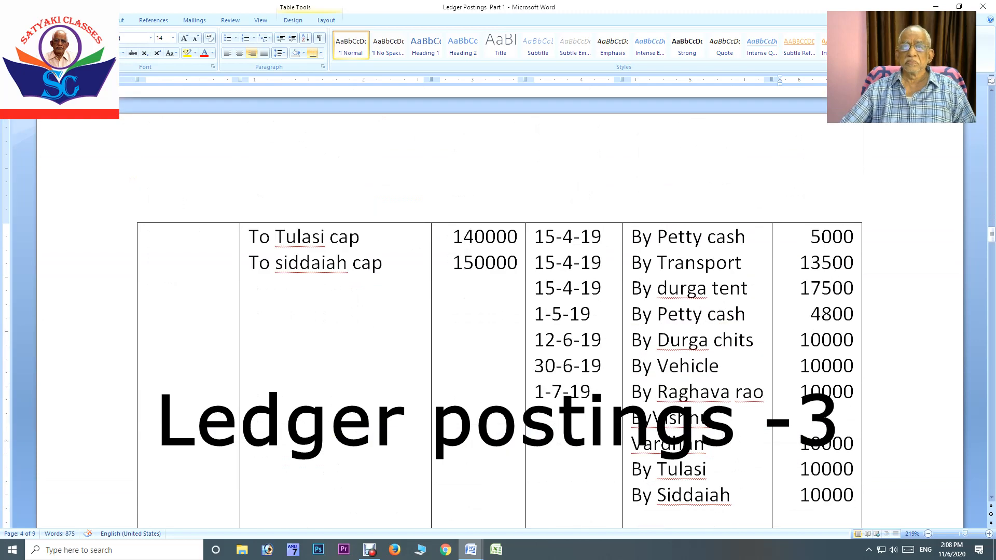
scroll(498, 311, up, 5)
scroll(498, 312, down, 12)
scroll(498, 312, down, 2)
scroll(499, 311, up, 10)
scroll(498, 311, up, 4)
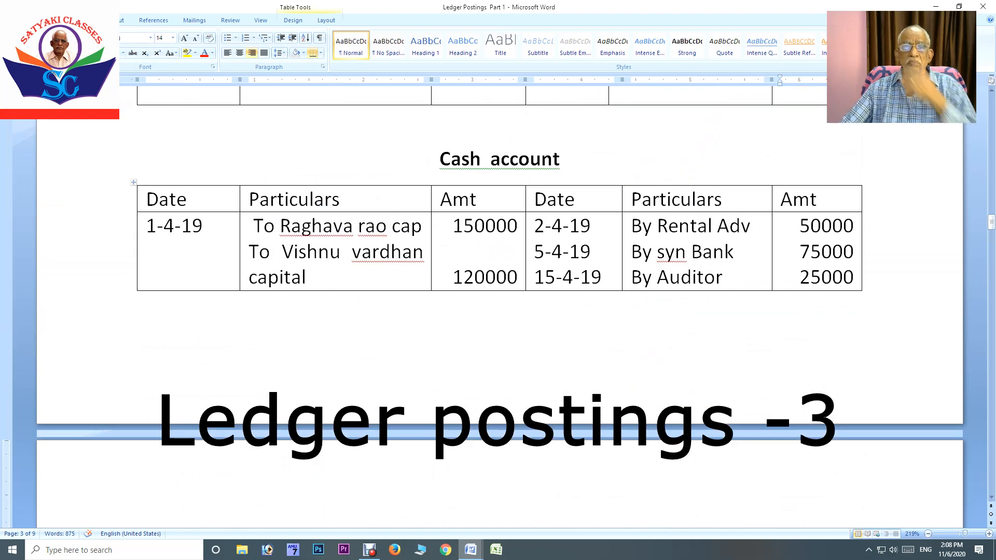
- Add a second debit entry to the first partner's capital account: date 1-7-19, particulars "To Cash", amount 10000
scroll(498, 289, up, 20)
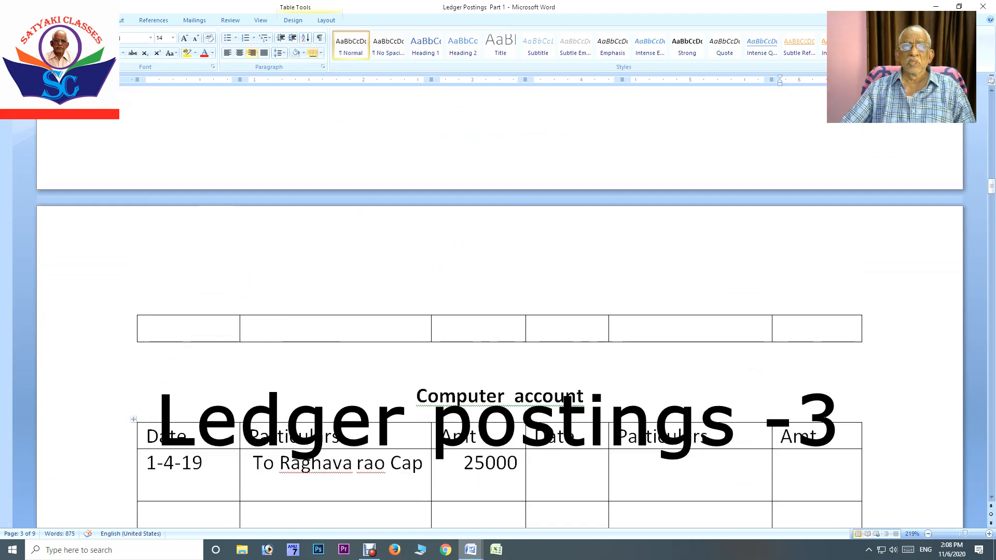
scroll(498, 288, up, 4)
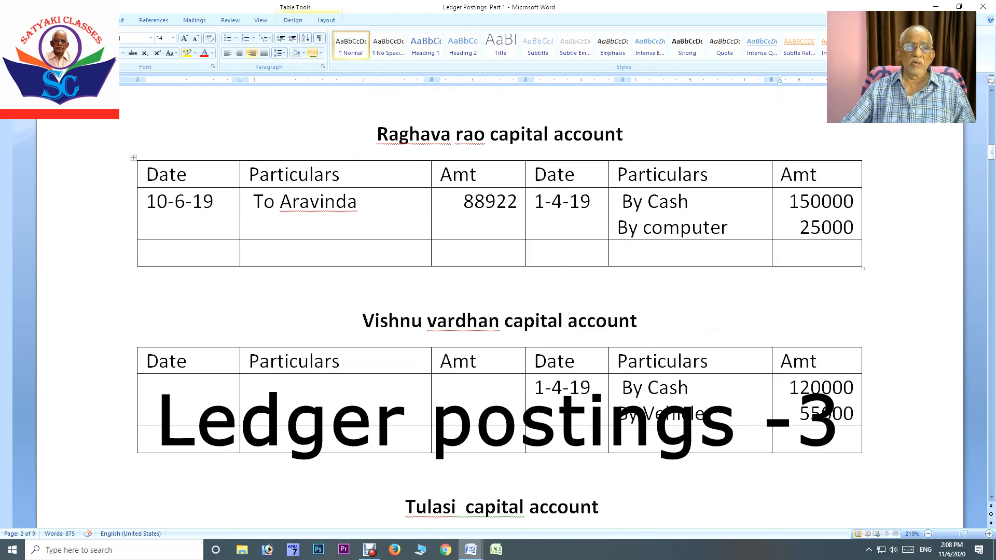
key(Return)
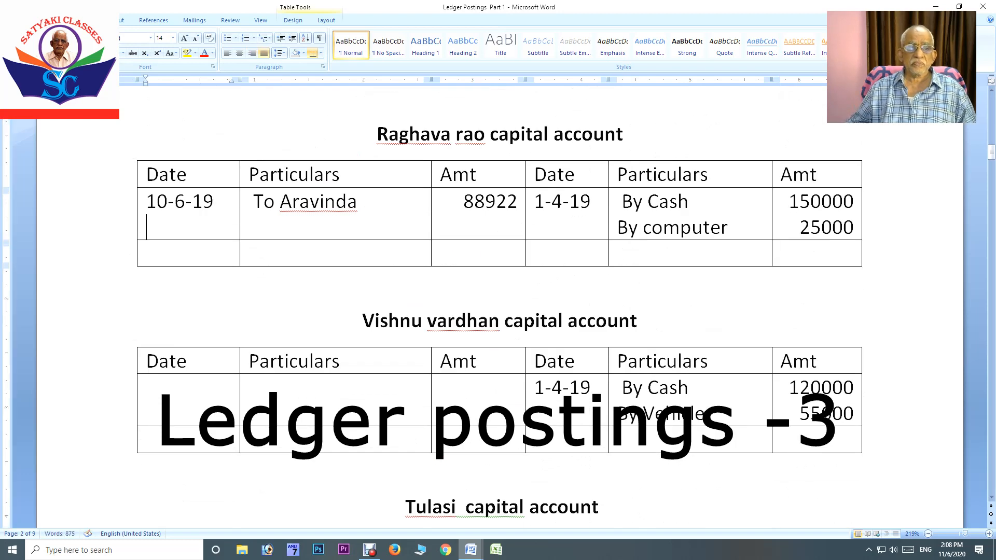
text(1-7-)
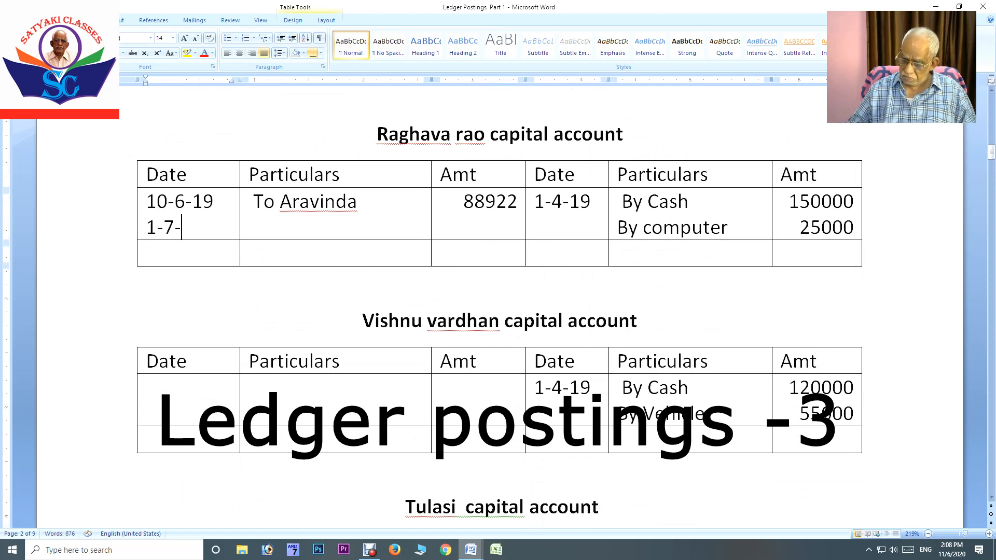
text(19)
scroll(500, 281, up, 1)
click(363, 256)
key(Return)
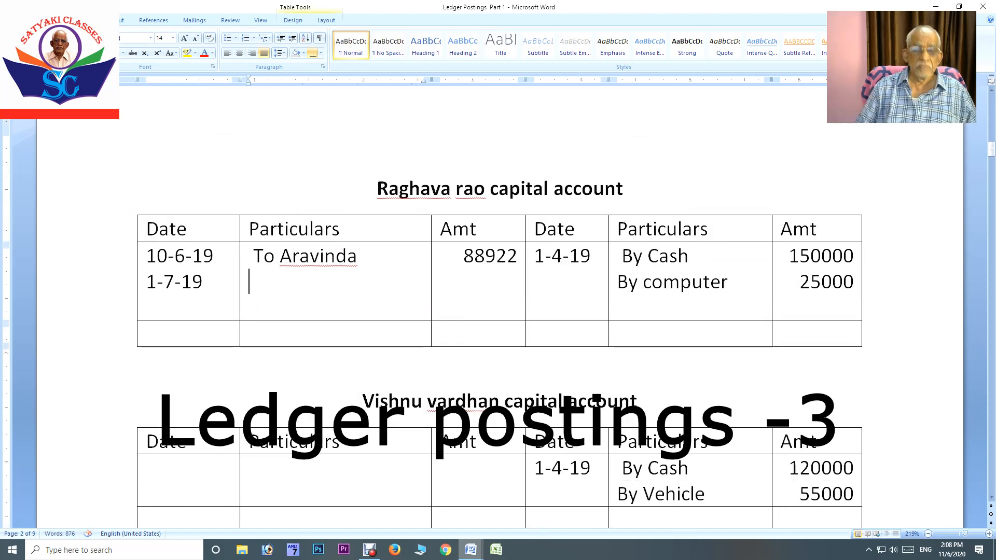
text(To Cash)
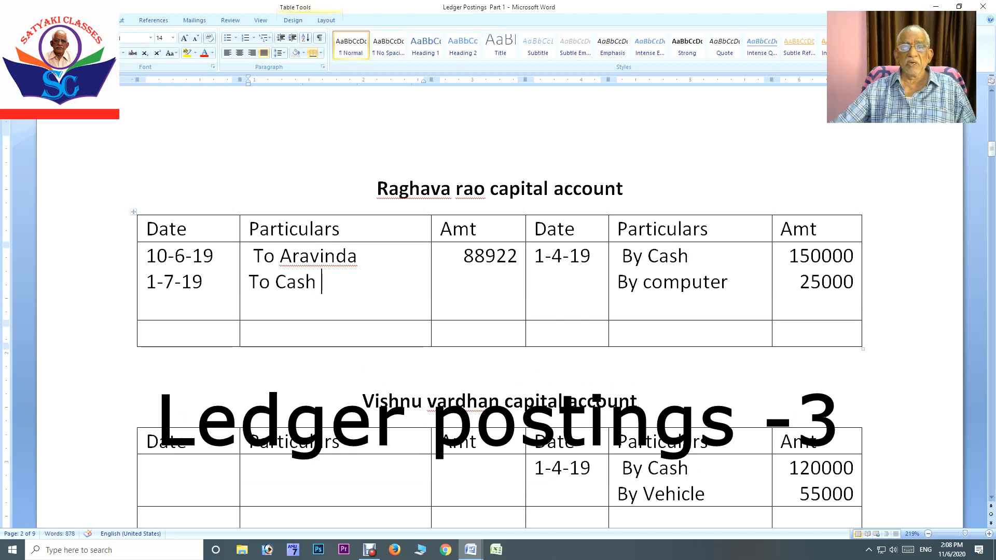
click(518, 257)
key(Return)
text(10000)
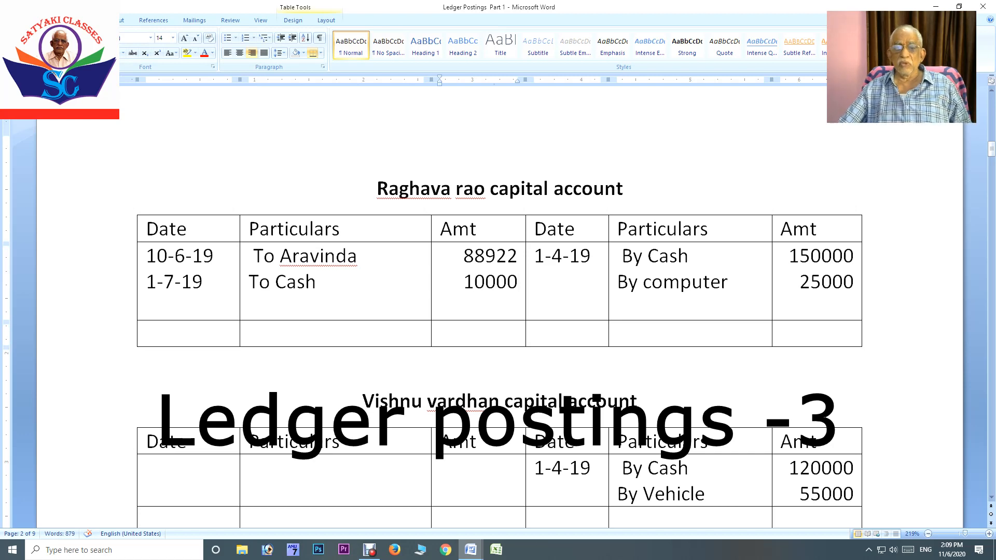
- Post a debit entry in the second partner's capital account: date 1-7-19, particulars "To Cash", amount 10000
scroll(498, 280, down, 1)
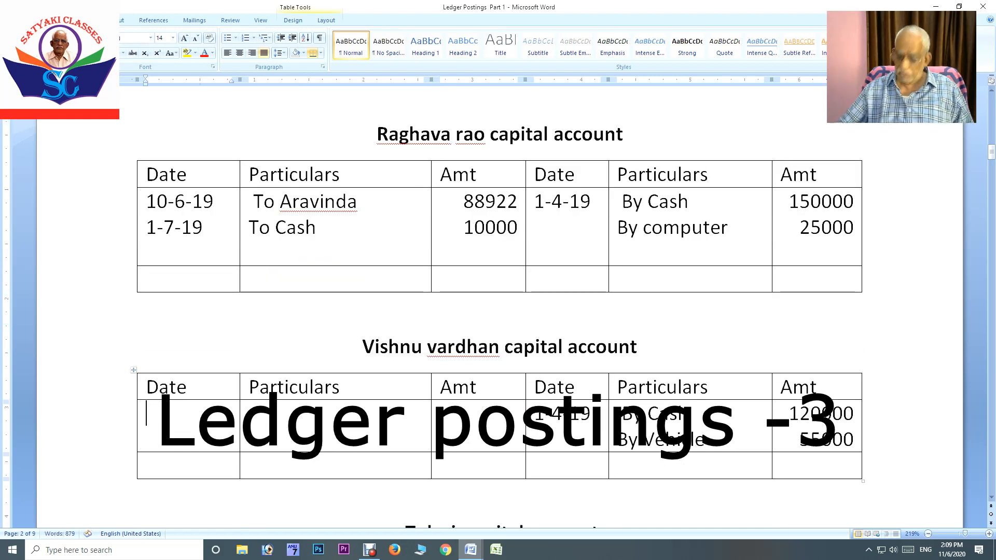
text(1-7-19)
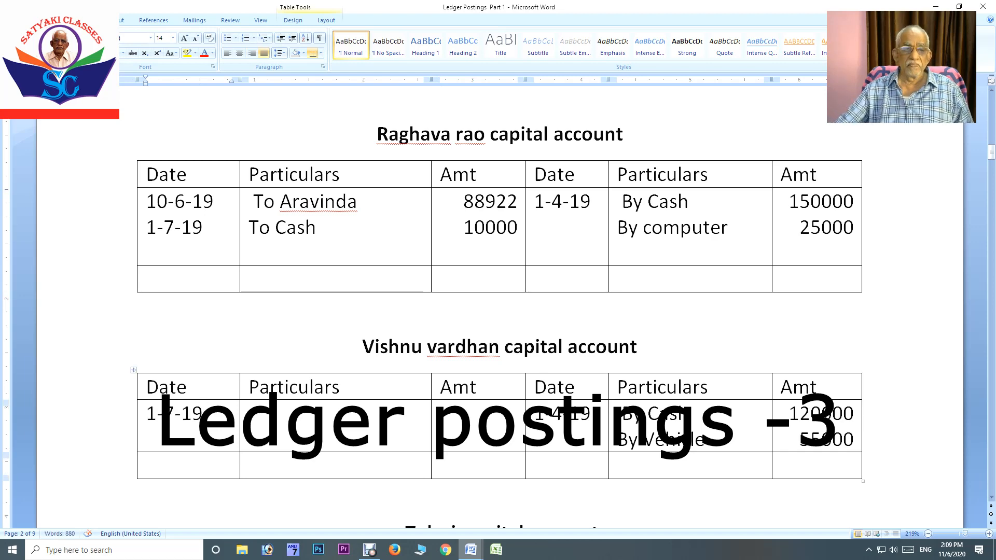
key(Tab)
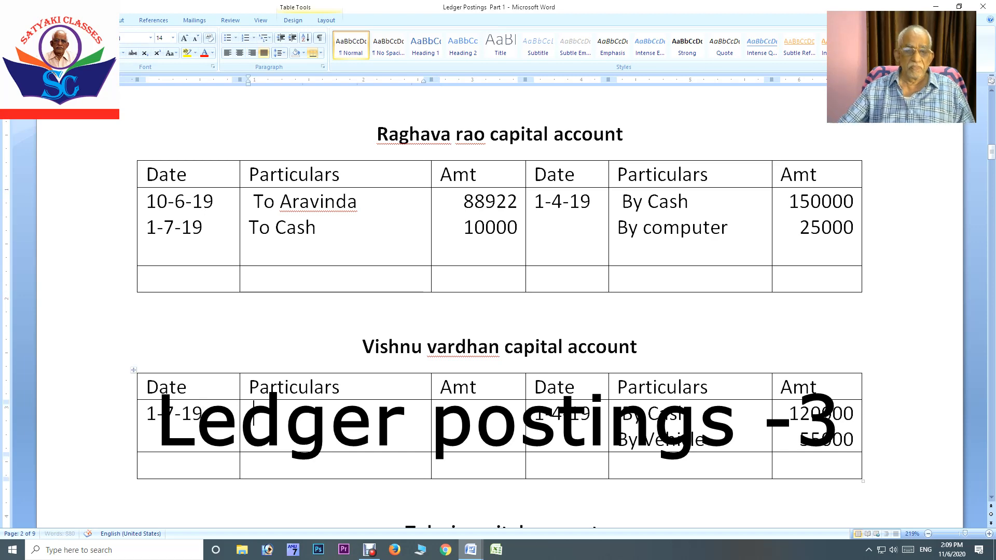
text(To Cash)
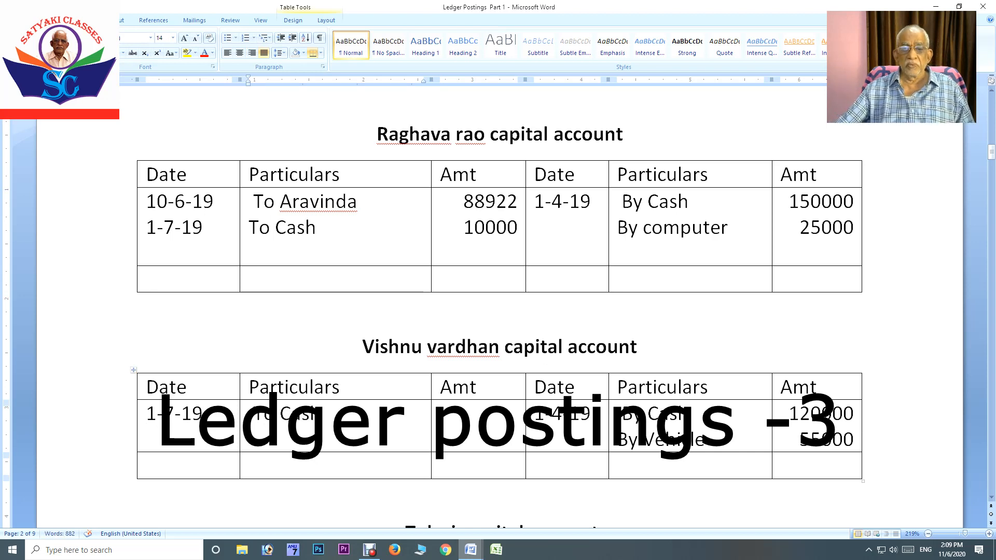
key(Tab)
text(10000)
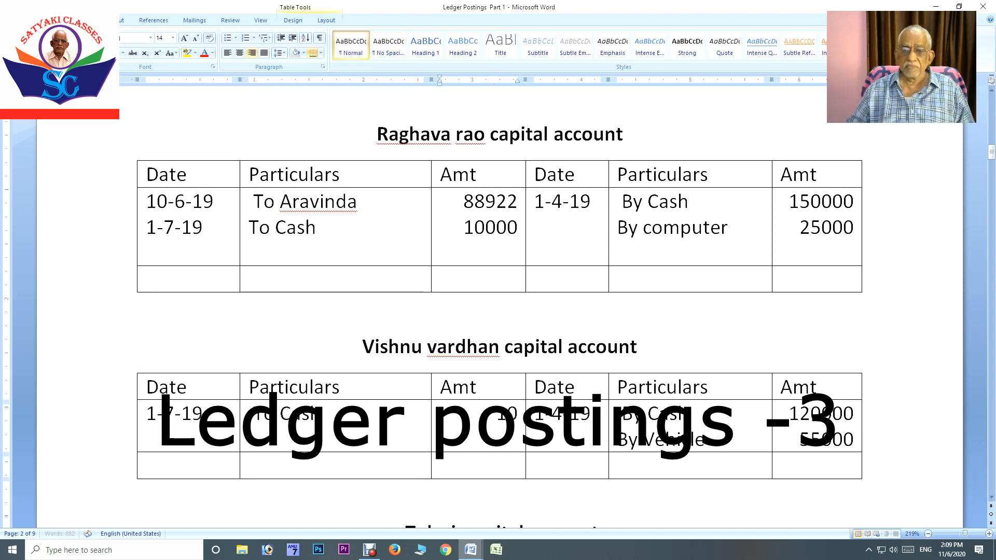
- Post a debit entry in the third partner's capital account: date 1-7-19, particulars "To cash", amount 10000
scroll(498, 280, down, 3)
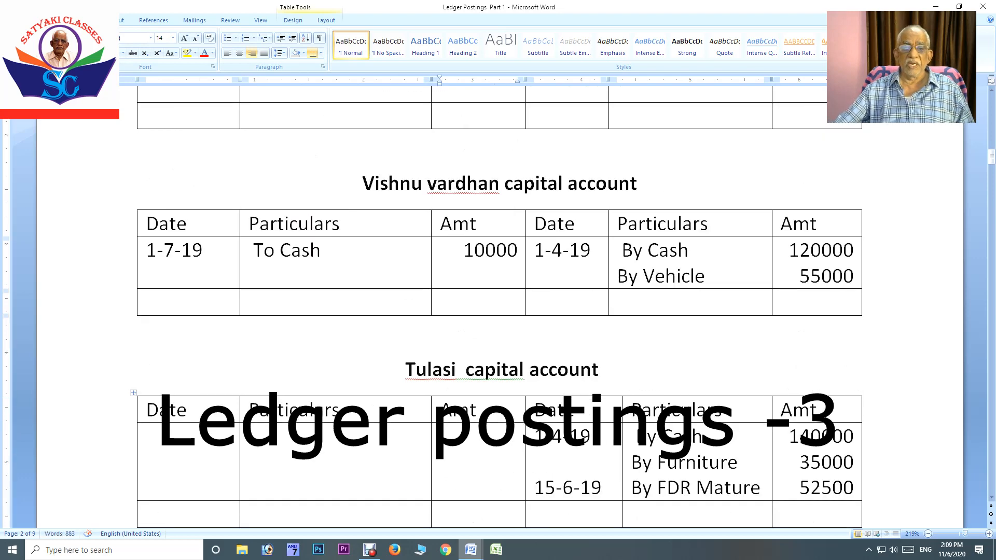
scroll(498, 301, down, 1)
click(147, 382)
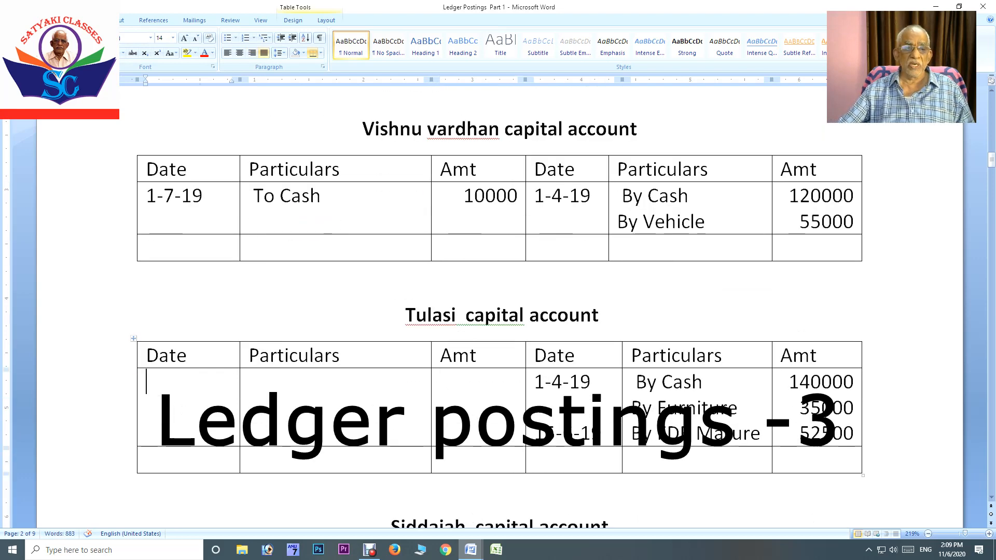
text(1-7-19)
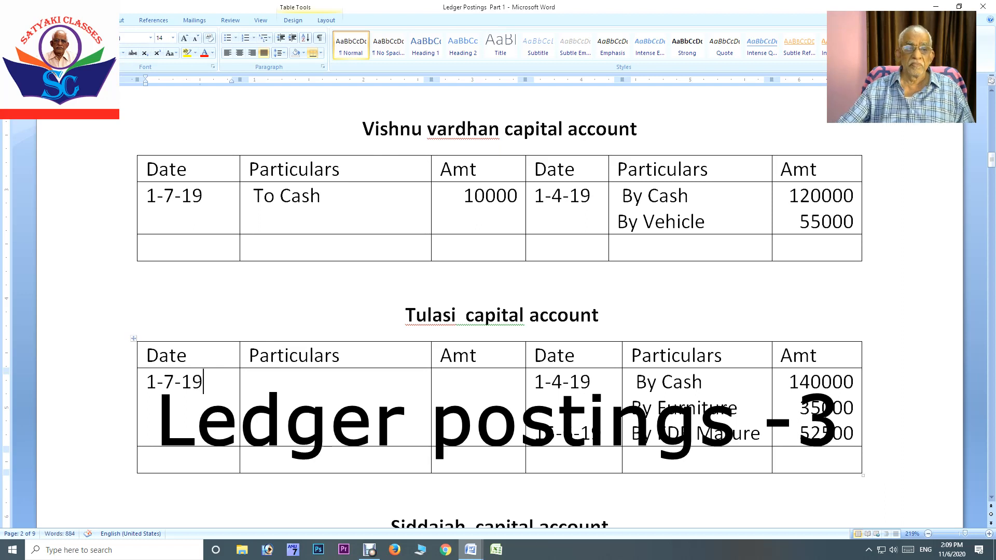
click(250, 407)
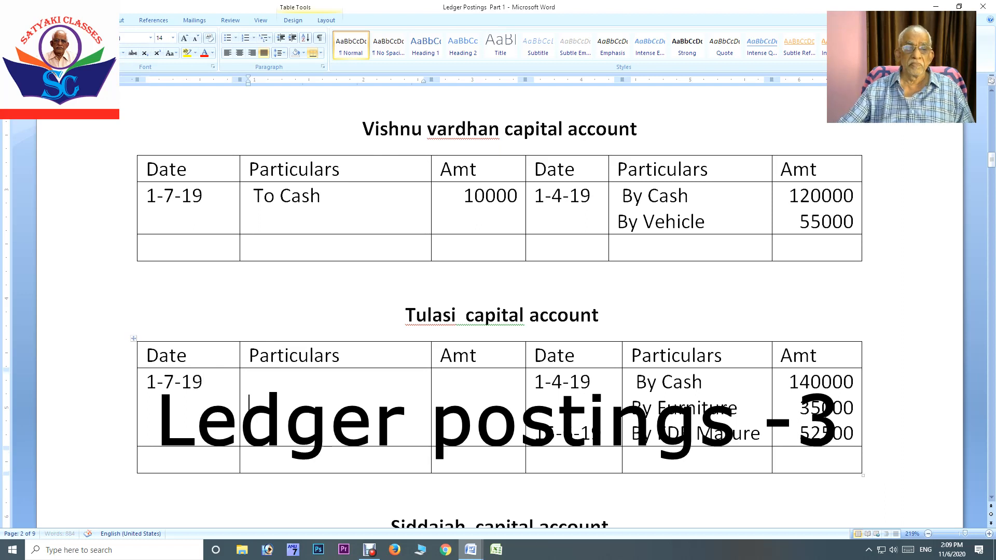
click(254, 382)
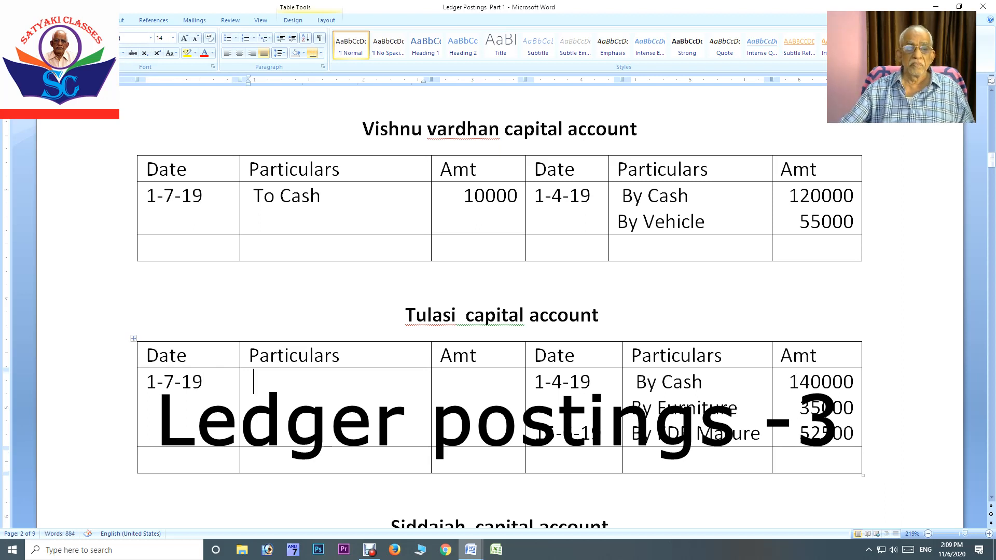
text(To)
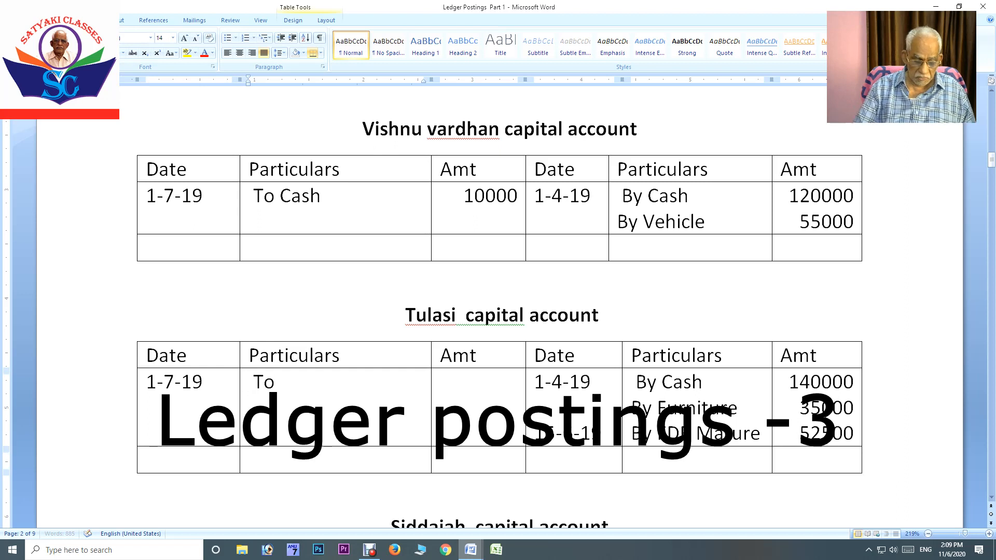
text( cash)
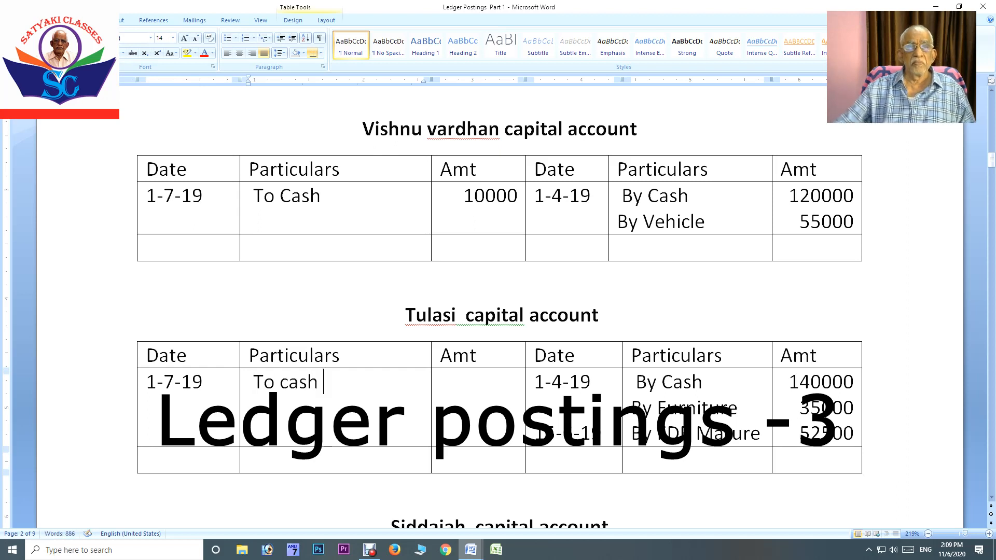
key(Tab)
text(10000)
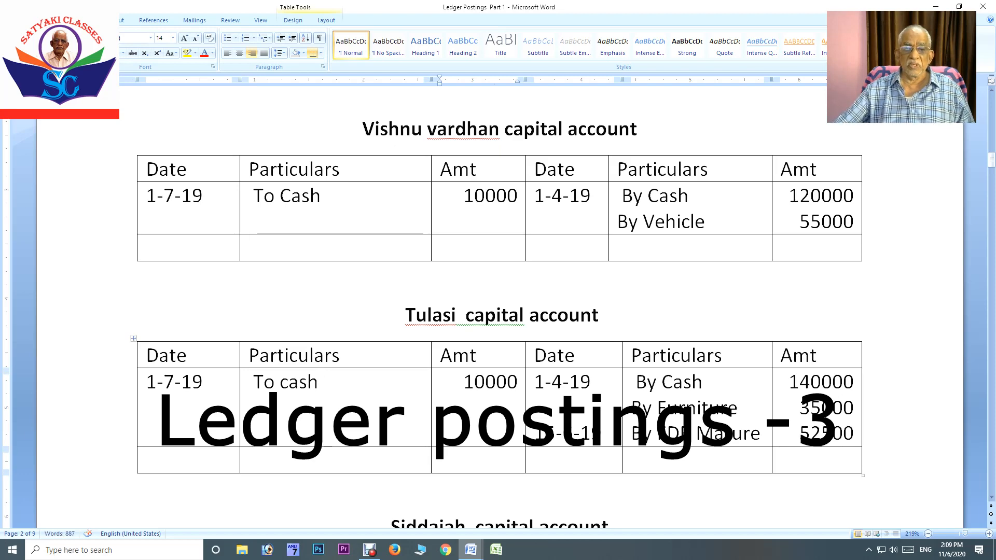
- Post a debit entry in the fourth partner's capital account with date 1-7-19, particulars "To Cash" and amount 10000, and save the document
scroll(498, 311, down, 4)
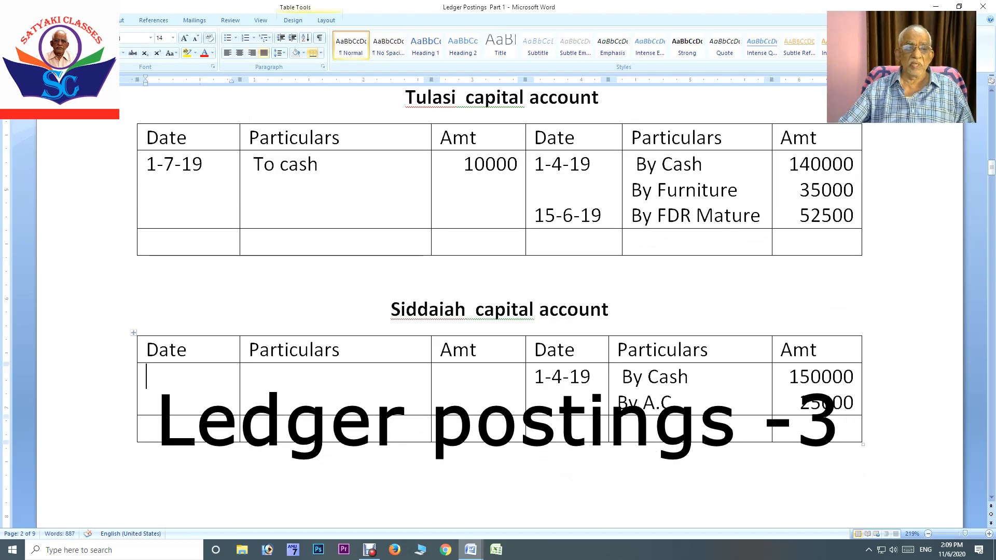
text(1-7)
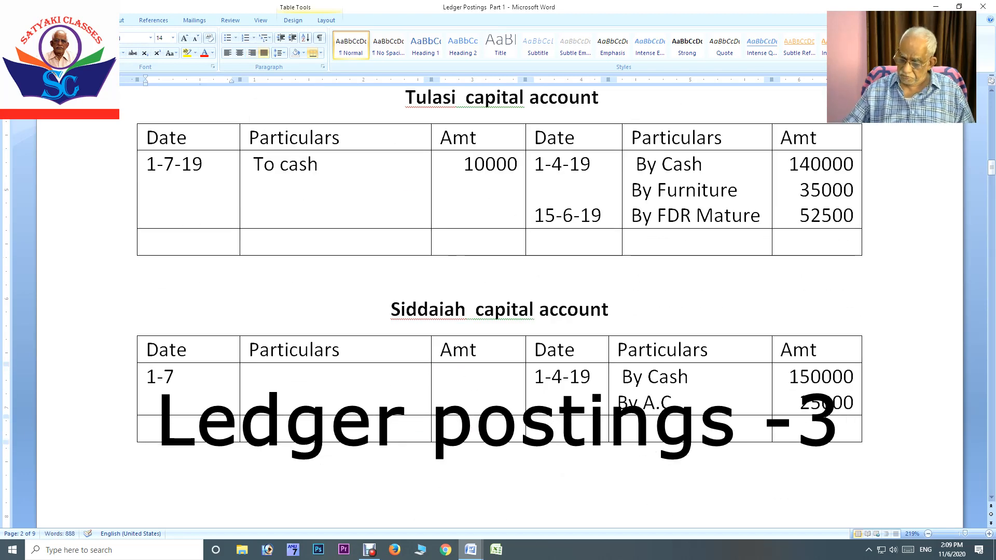
text(-19)
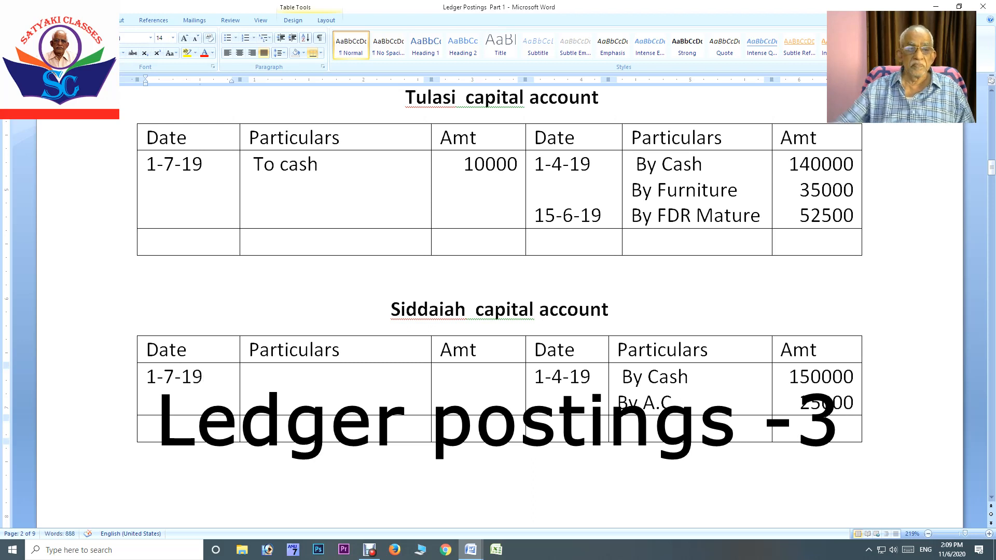
key(Tab)
text(To)
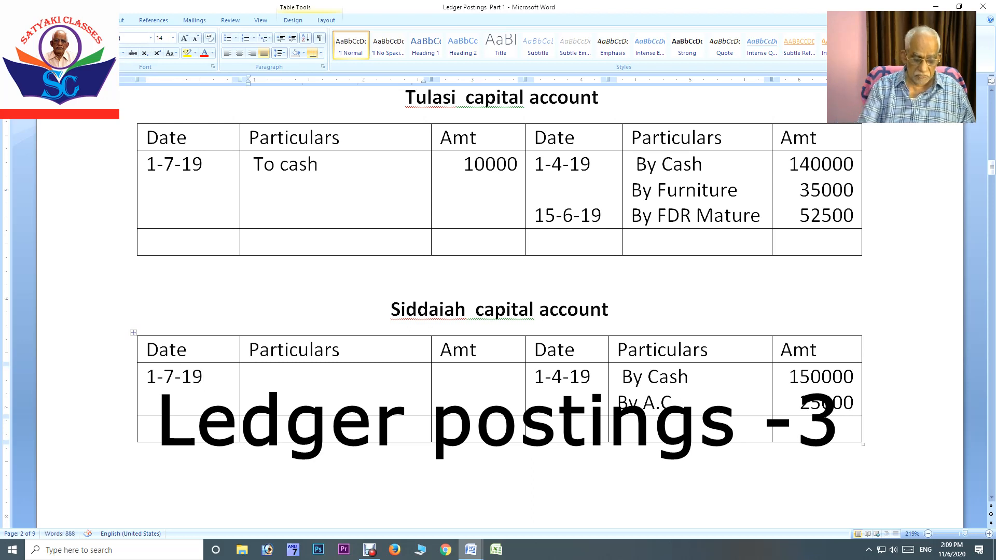
text( Cash)
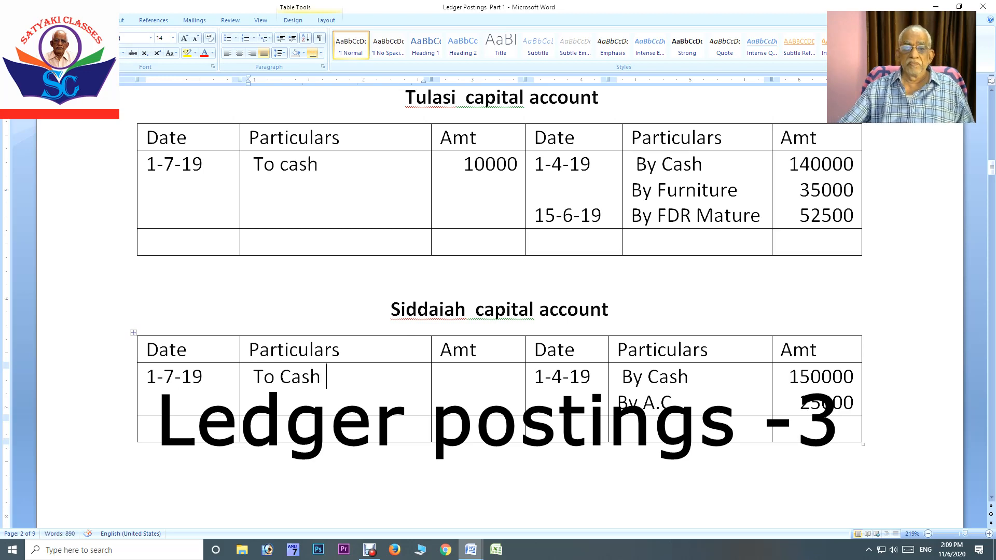
key(Tab)
text(10000)
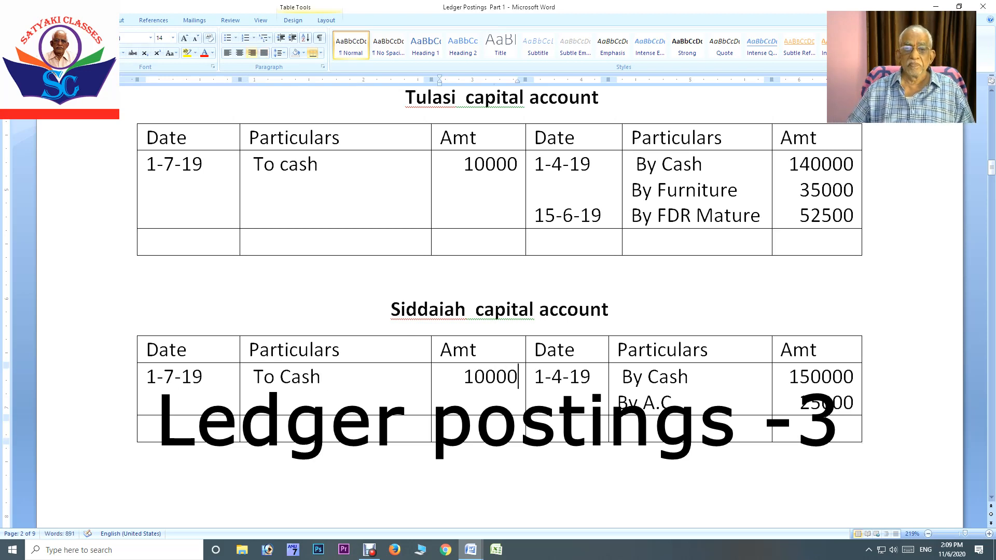
key(ctrl+s)
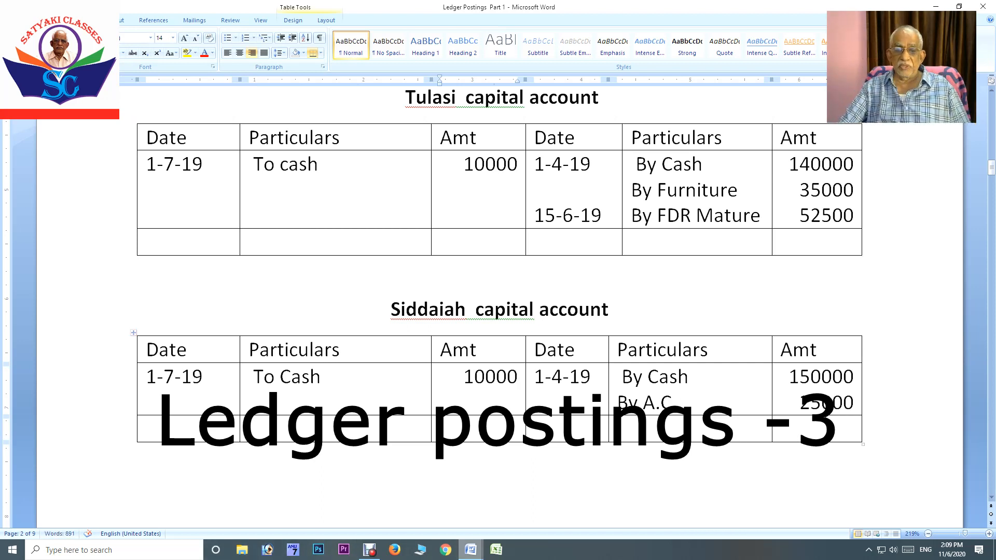
- Read the 10-8-19 computer purchase entry in the Practical Journal Entries part3 document, and return to the Ledger Postings Part 1 document
mouse_move(471, 550)
click(414, 506)
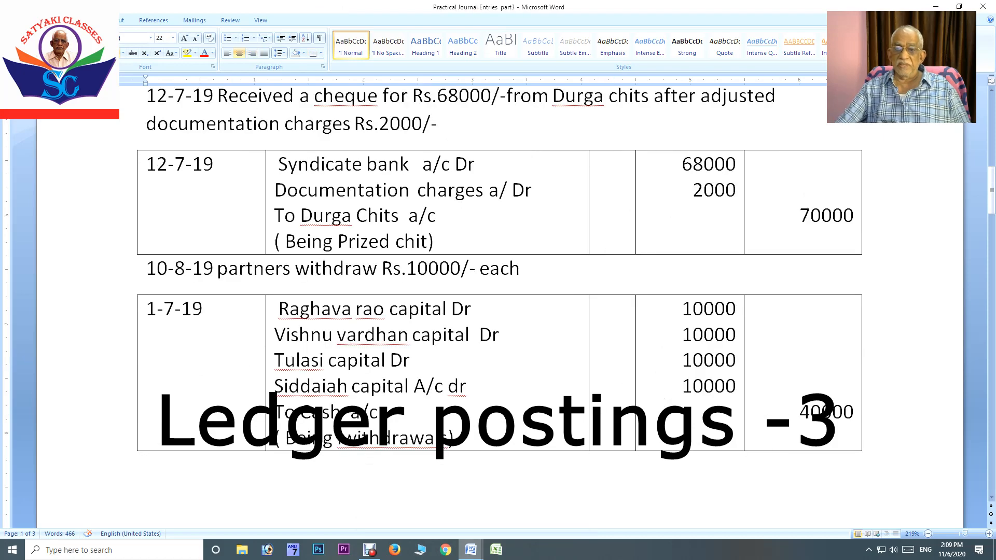
scroll(499, 311, down, 10)
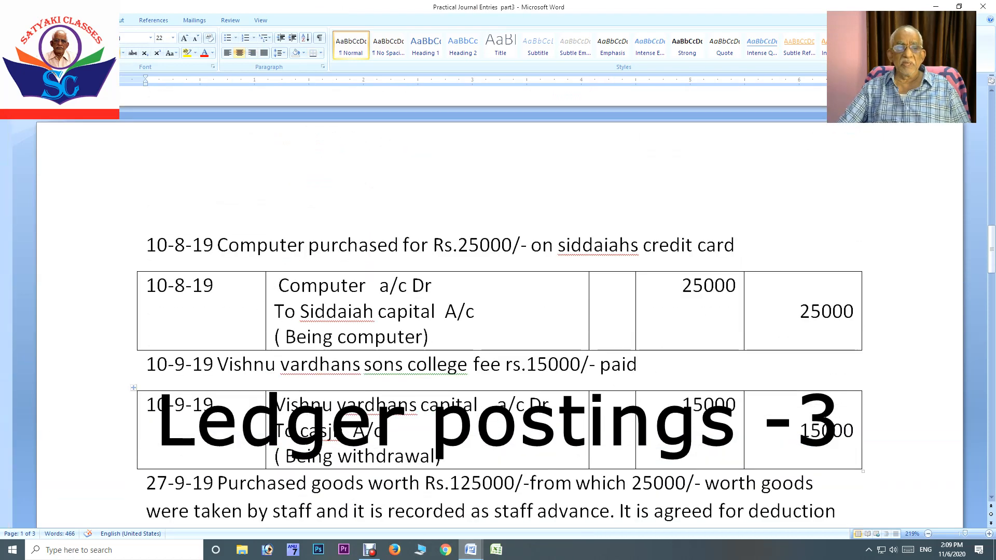
scroll(498, 311, down, 1)
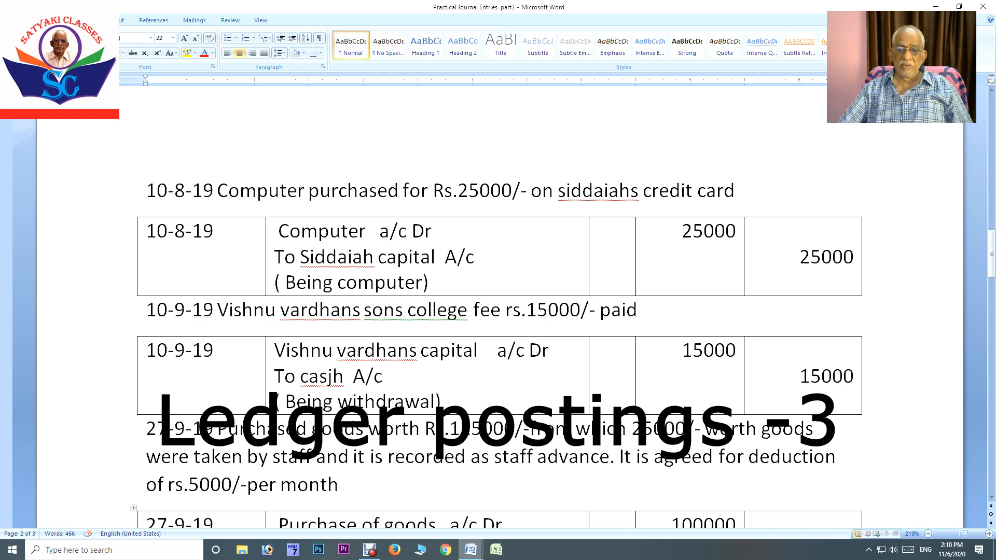
mouse_move(471, 550)
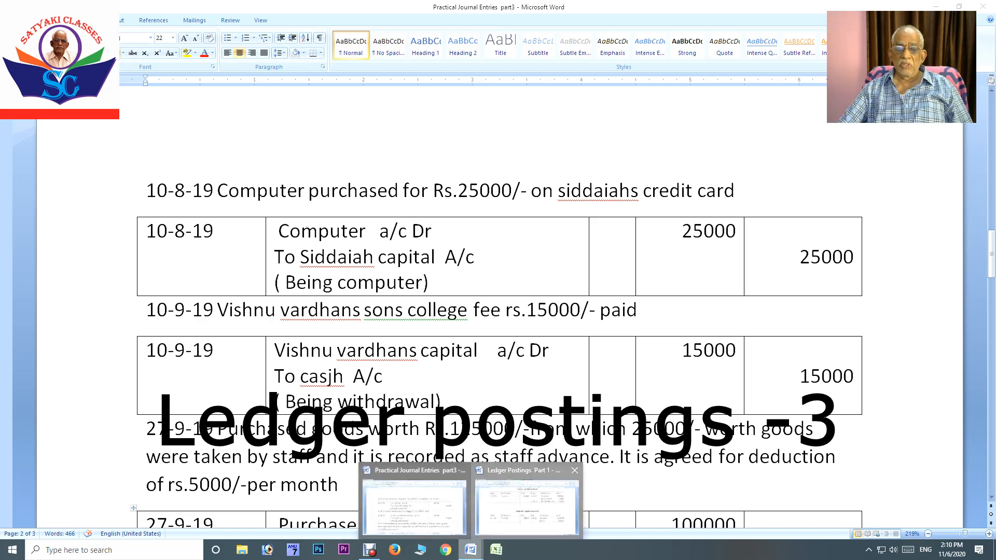
click(526, 501)
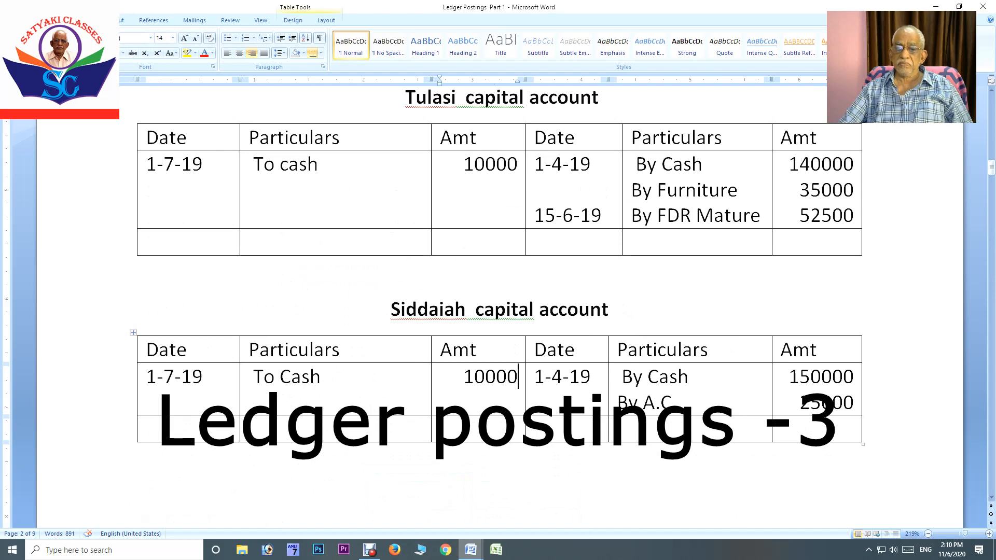
- Add the date 10-8-19 on the third credit line of the fourth partner's capital account and widen that date column to fit it
click(591, 377)
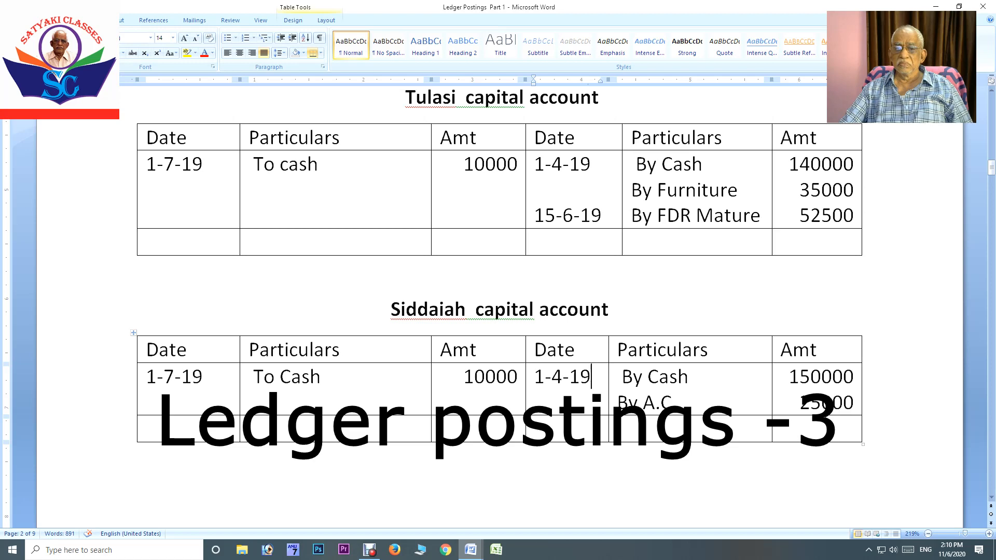
key(Return)
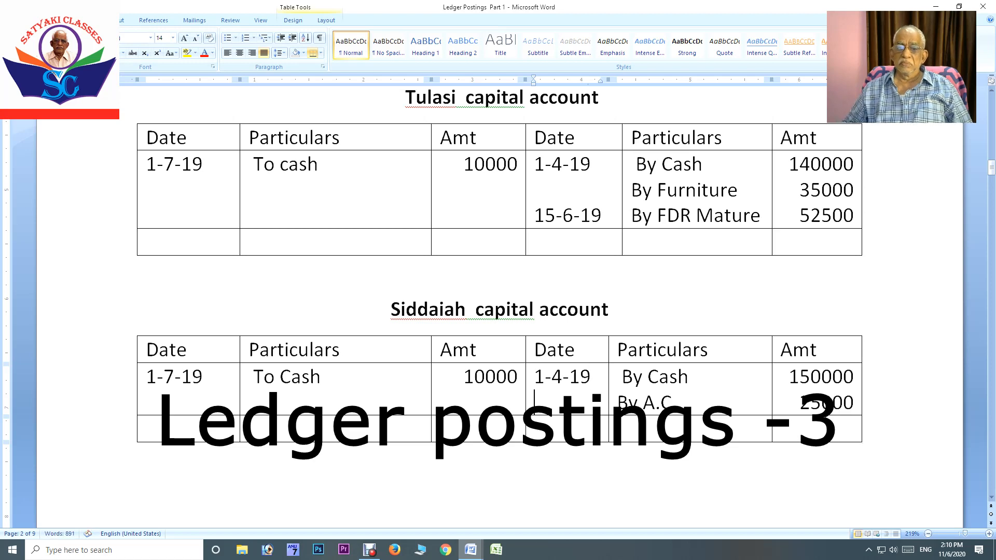
key(Return)
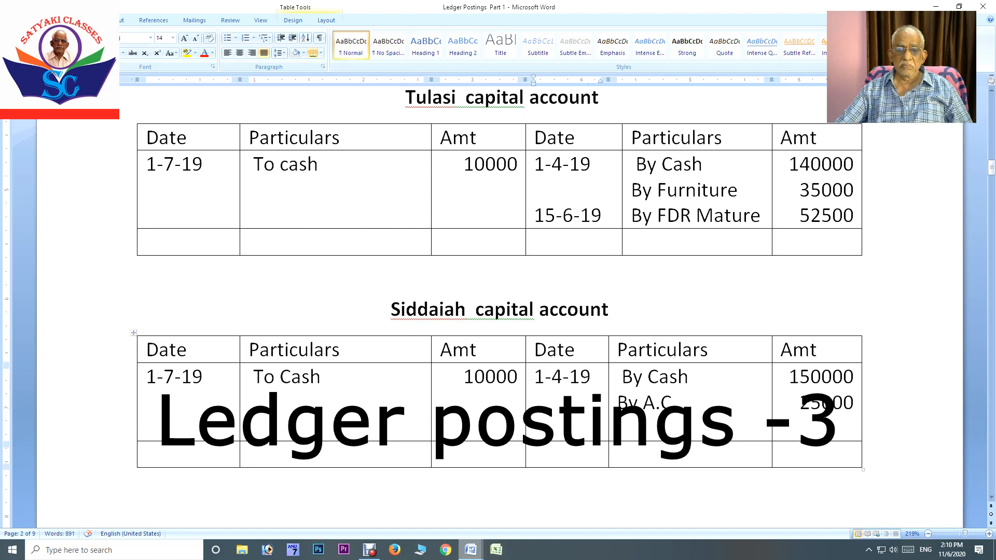
mouse_move(470, 550)
click(416, 500)
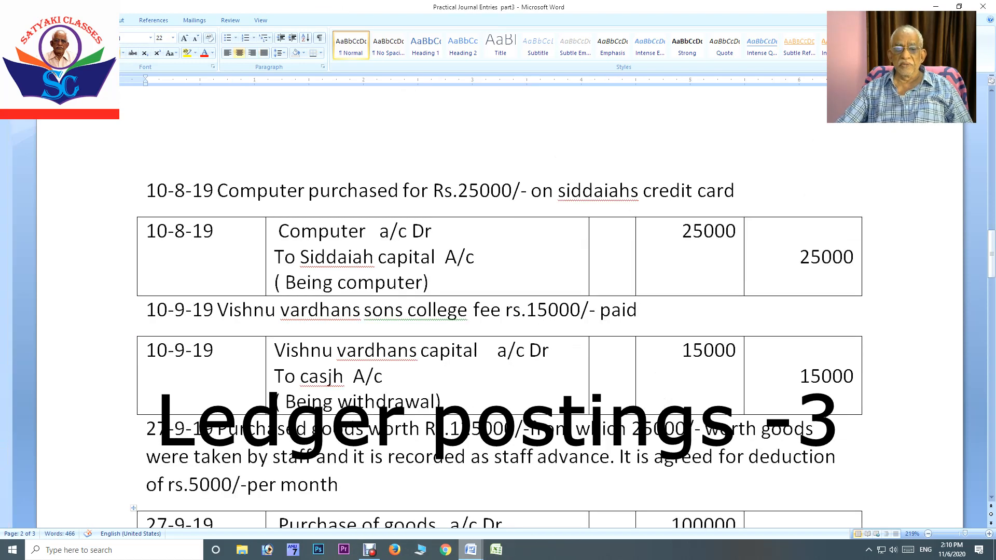
mouse_move(471, 550)
click(529, 500)
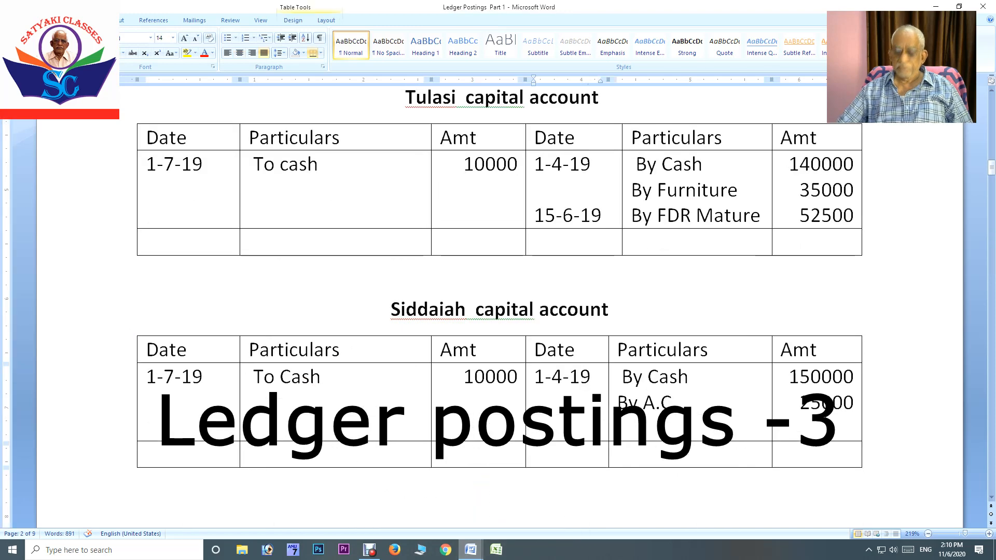
text(10-6-19)
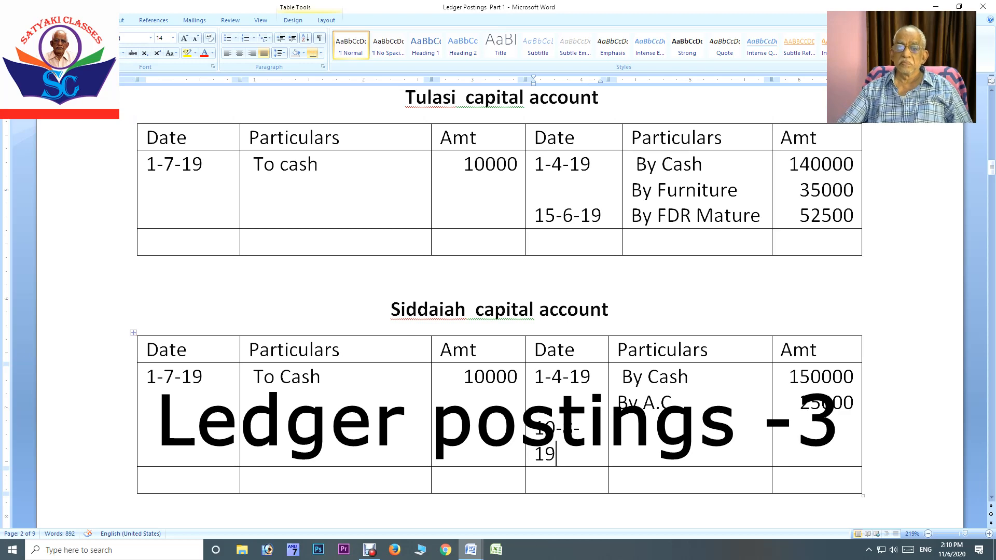
drag(608, 384, 622, 384)
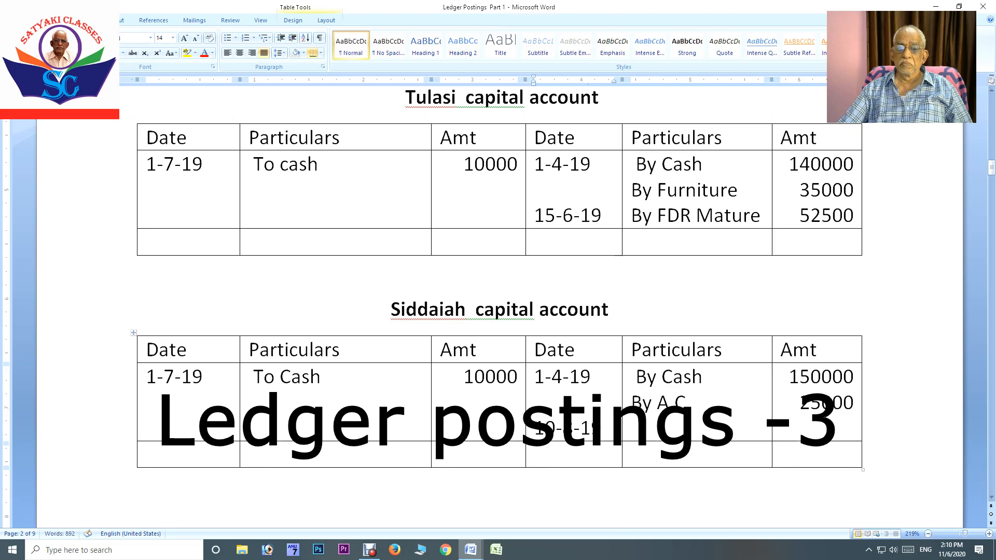
- Enter particulars "By computer" and amount 25000 for the 10-8-19 credit entry in the fourth partner's capital account
click(687, 403)
key(Return)
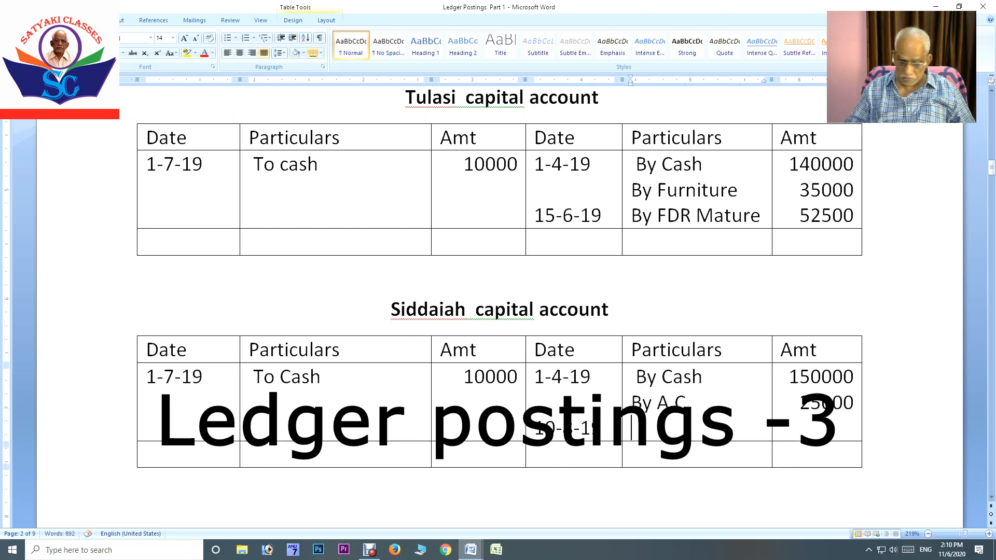
text(By)
text(Computer)
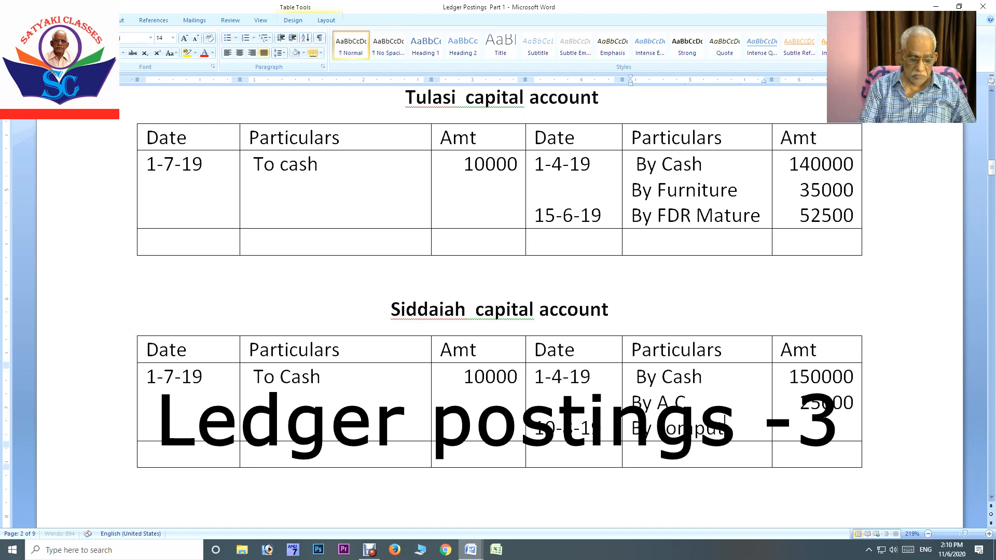
key(Tab)
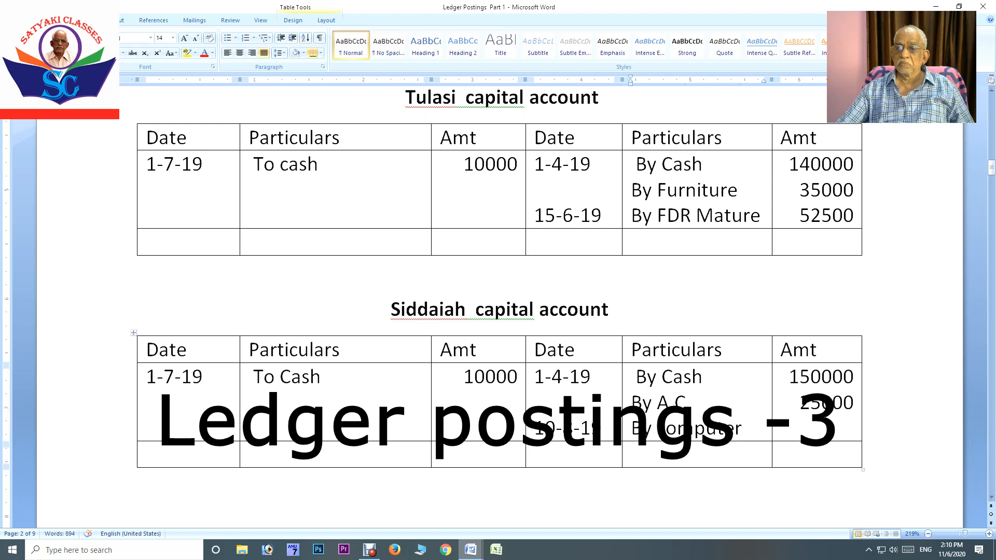
text(25000)
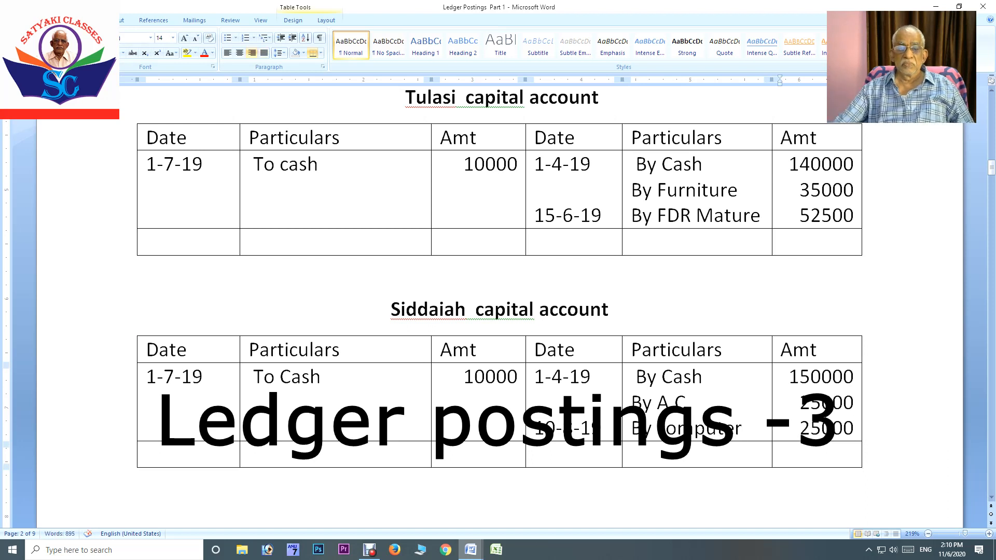
- Check the computer account's postings against the credit entries in the fourth partner's capital account
scroll(498, 312, up, 7)
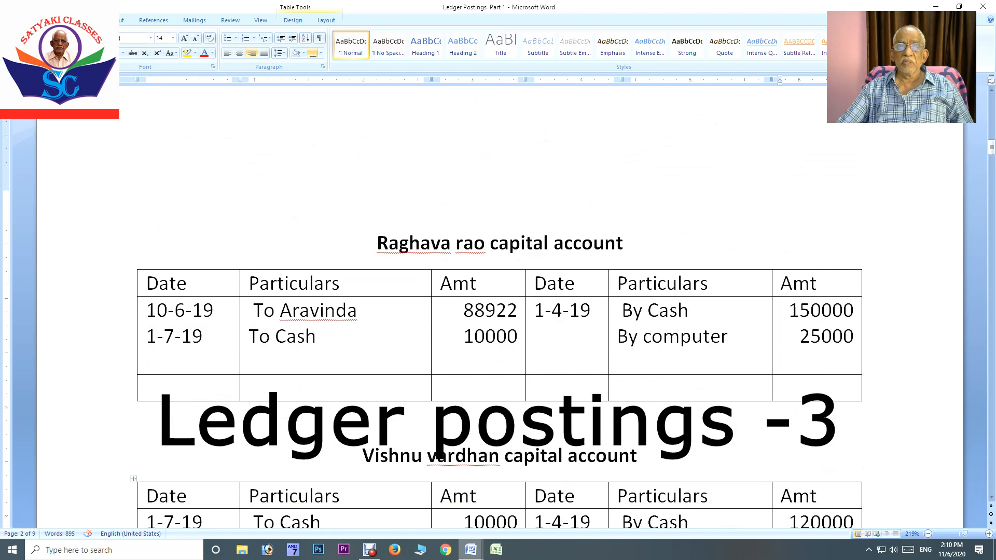
scroll(498, 311, down, 20)
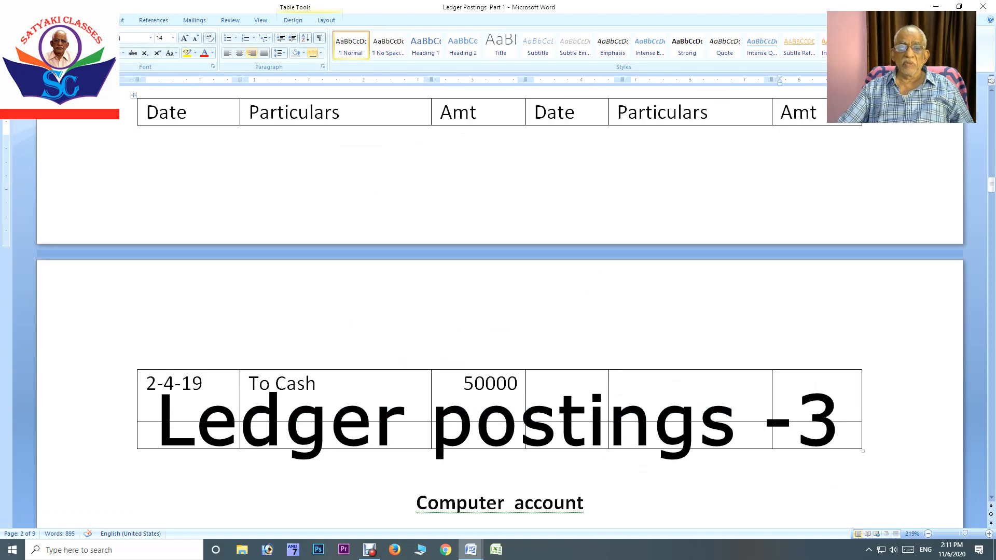
scroll(498, 311, down, 3)
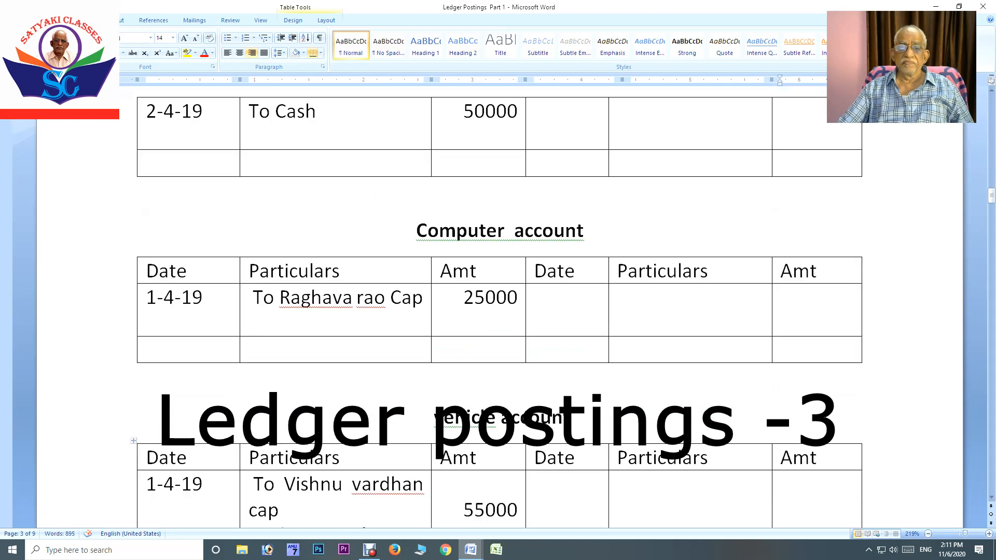
scroll(498, 311, up, 10)
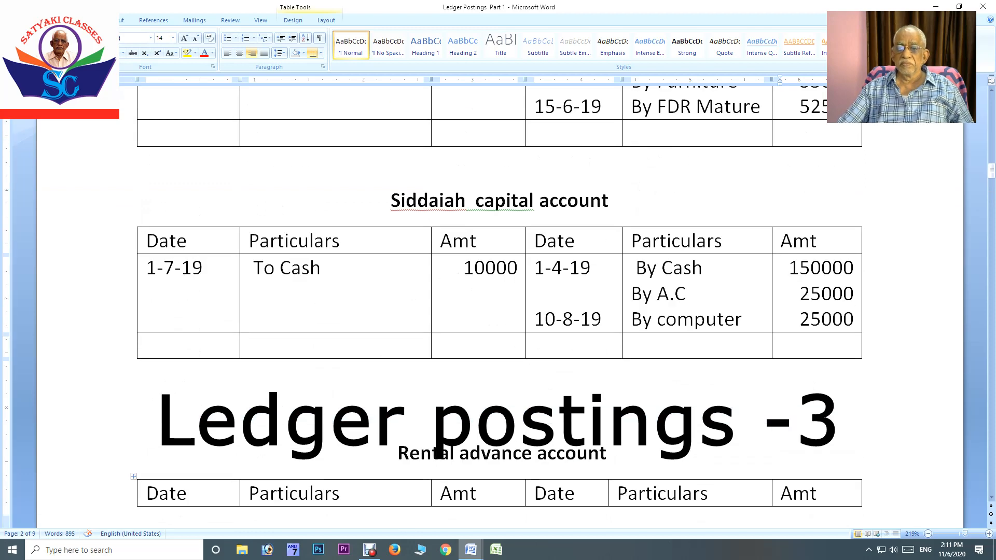
- Add the date 10-8-19 on the second debit line of the Computer account
scroll(499, 311, down, 10)
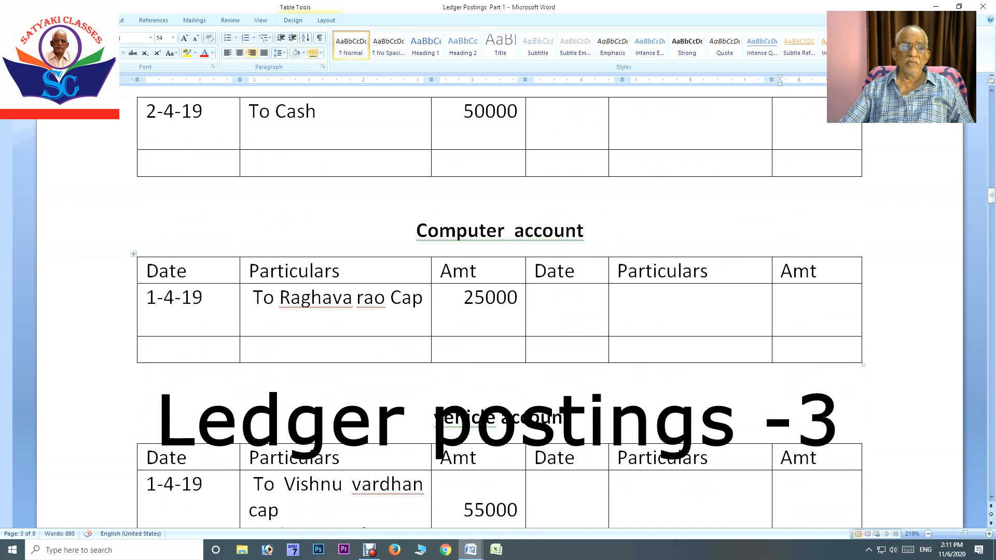
click(203, 298)
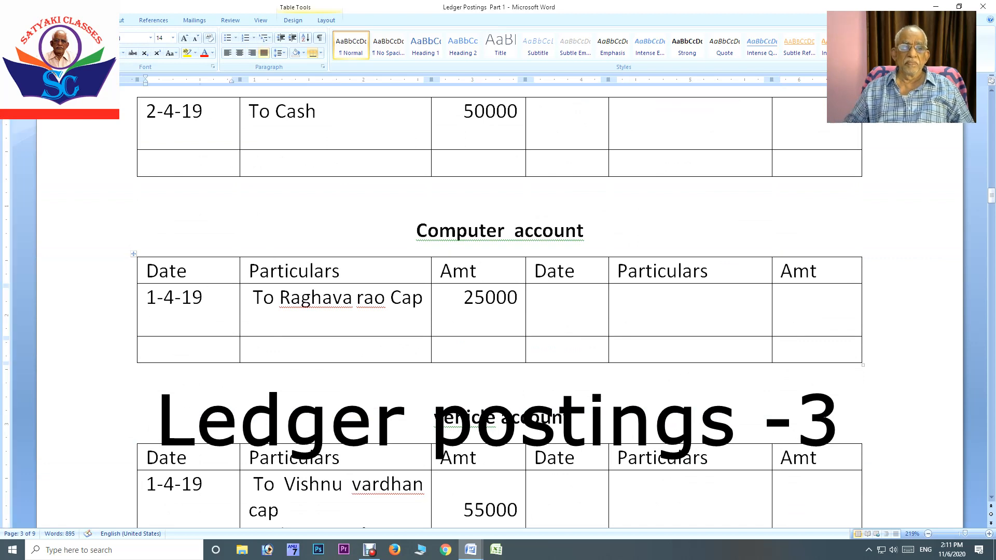
key(Return)
text(10-)
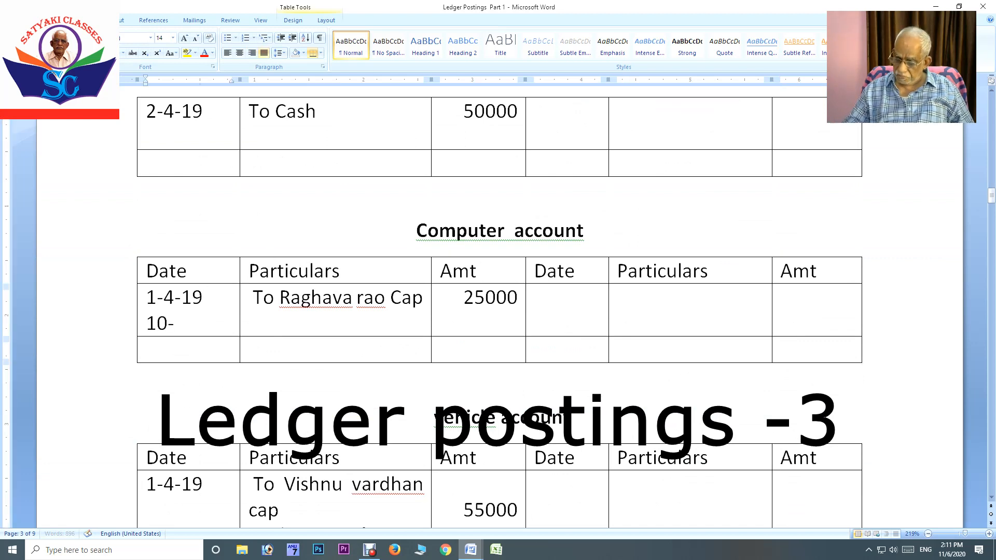
text(8-19)
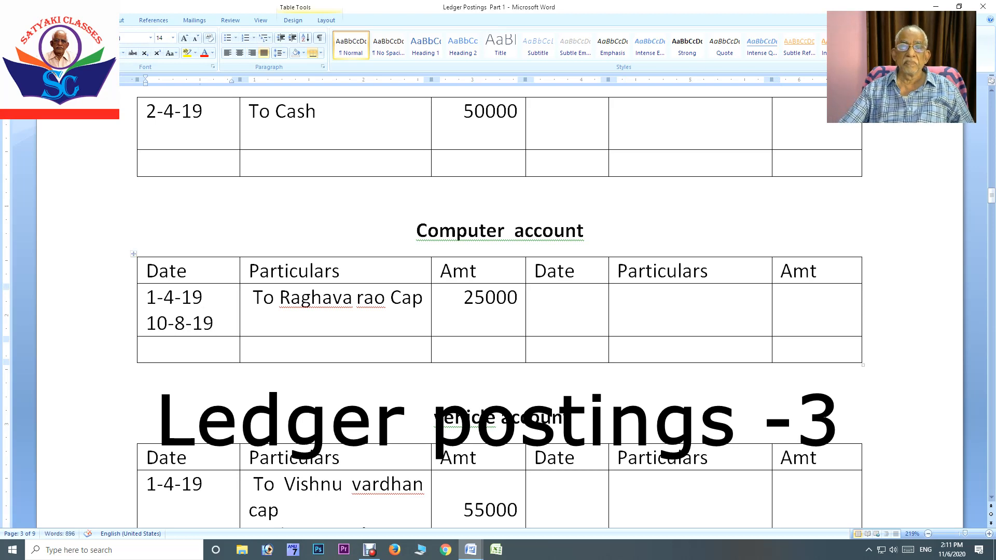
- Enter the fourth partner's capital as "To" particulars and 25000 as amount for the Computer account's 10-8-19 debit, and save the document
click(424, 298)
key(Return)
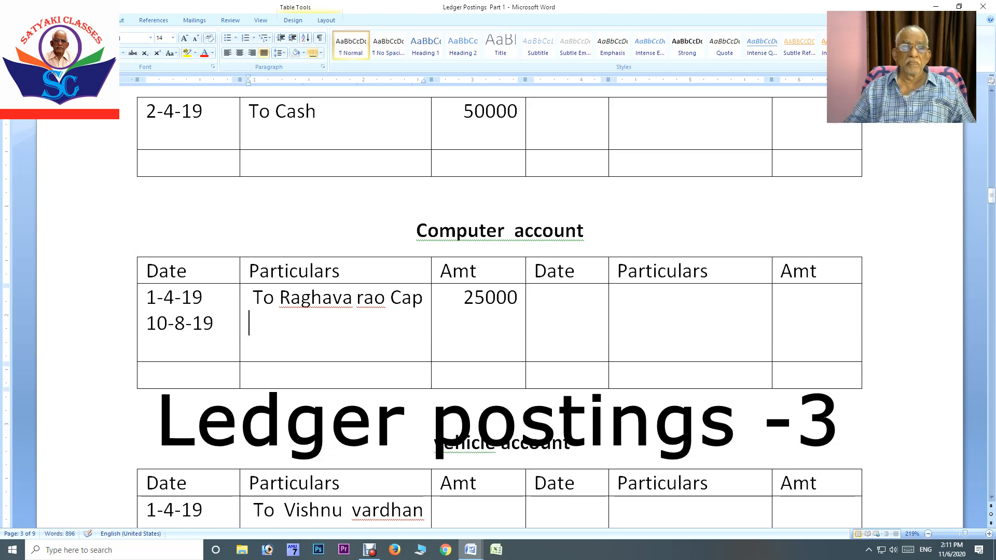
text(To)
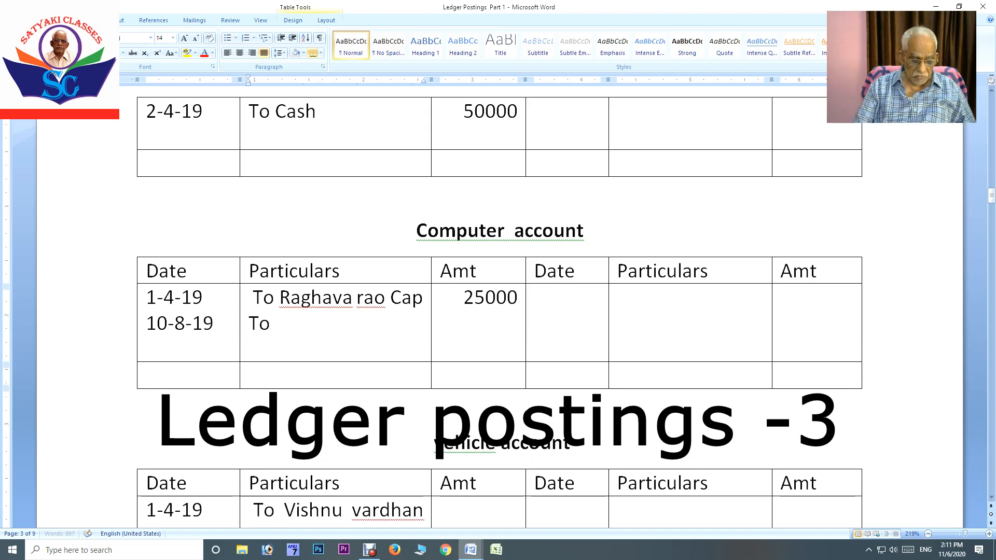
text( siddai )
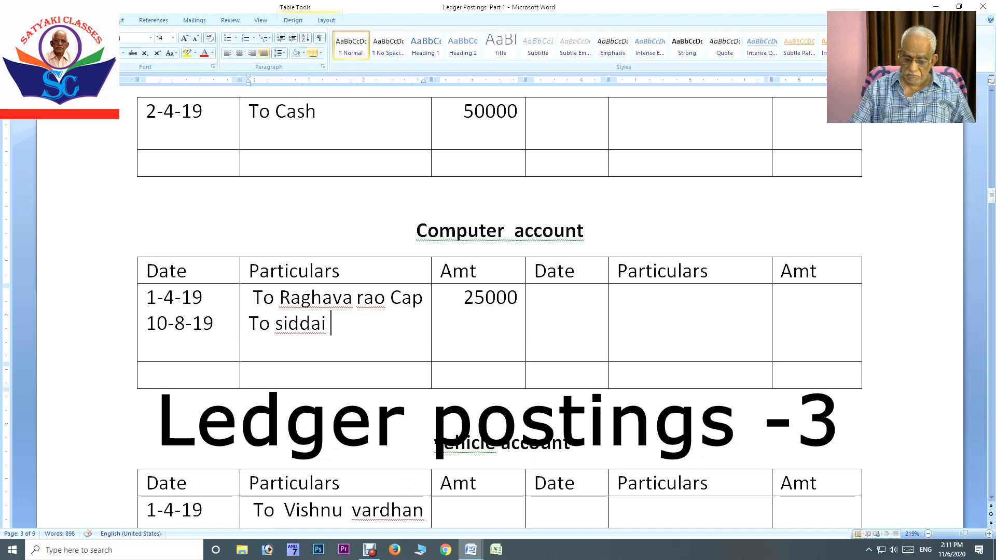
text(ah cap)
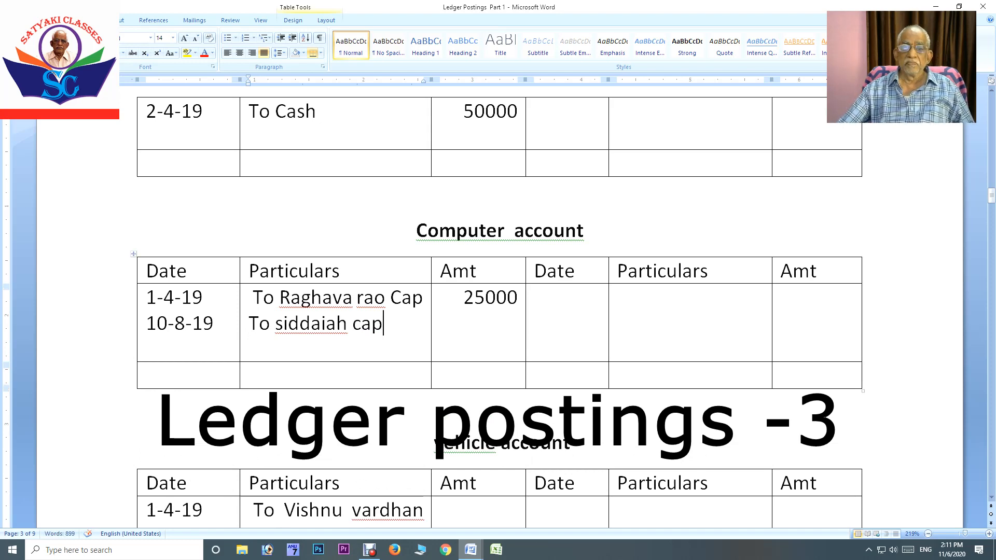
click(518, 297)
key(Return)
text(25000)
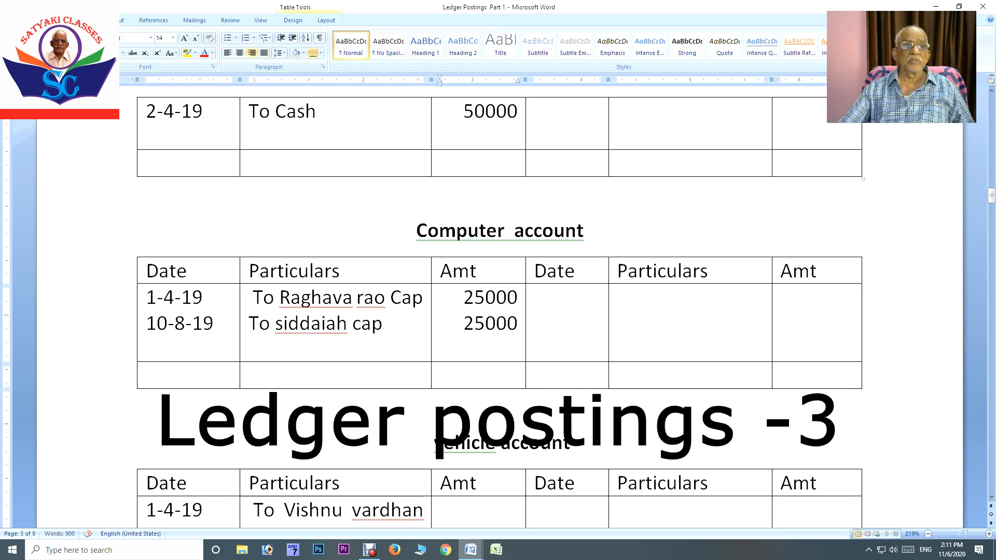
key(ctrl+s)
- Switch to the Practical Journal Entries part3 document and correct the misspelled word "cash" in the 10-9-19 withdrawal entry
click(471, 549)
click(414, 506)
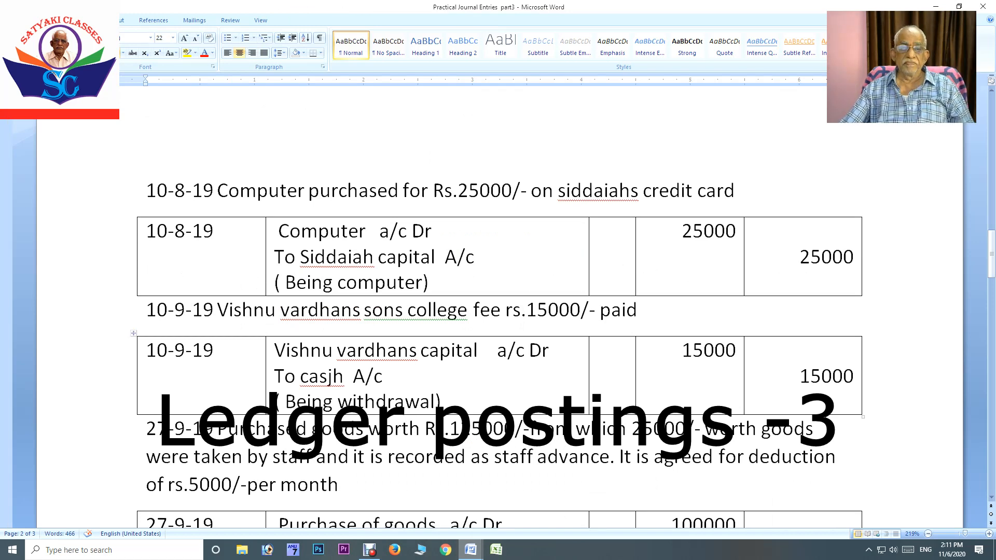
click(333, 376)
key(BackSpace)
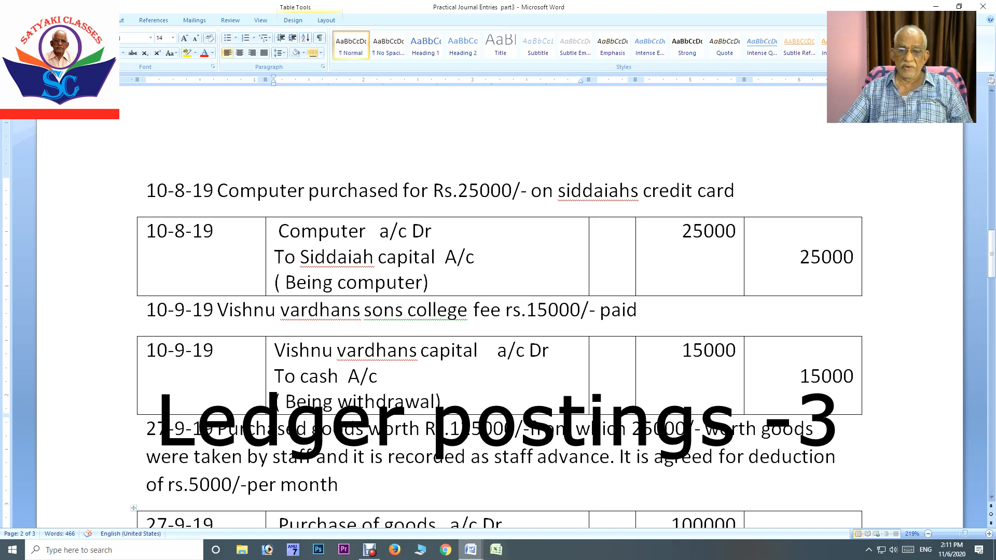
- Return to the Ledger Postings Part 1 document and add the date 10-9-19 on the second debit line of the second partner's capital account
mouse_move(470, 550)
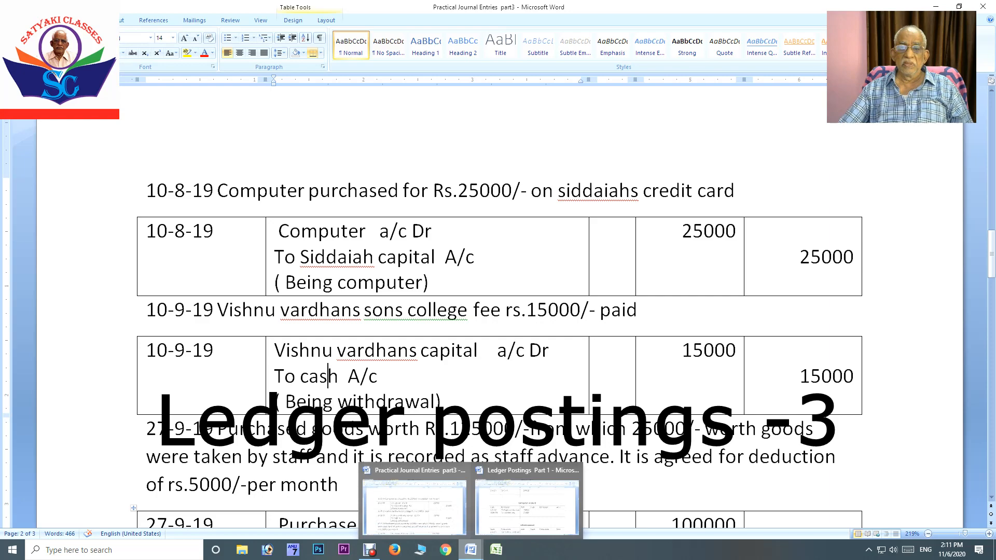
click(527, 506)
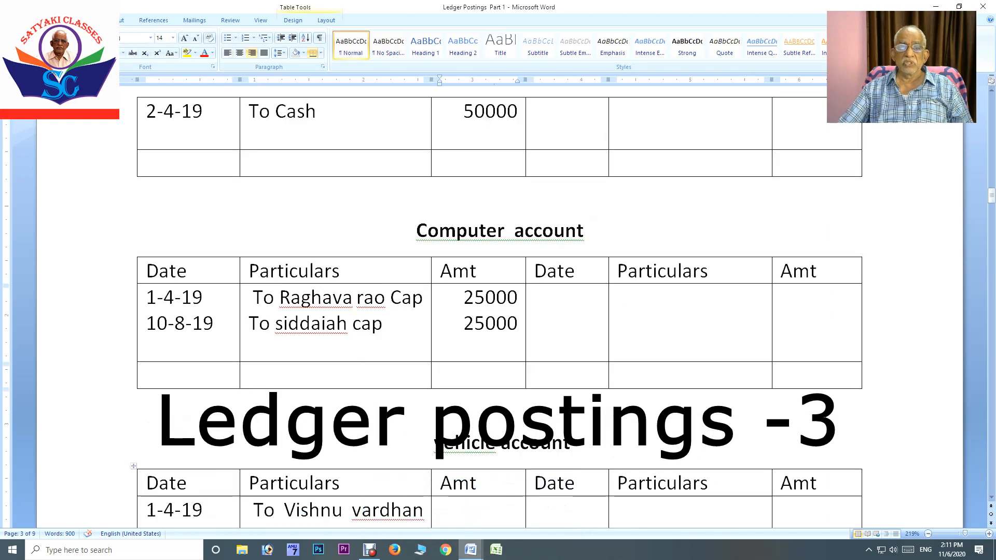
scroll(498, 312, up, 5)
scroll(498, 311, up, 15)
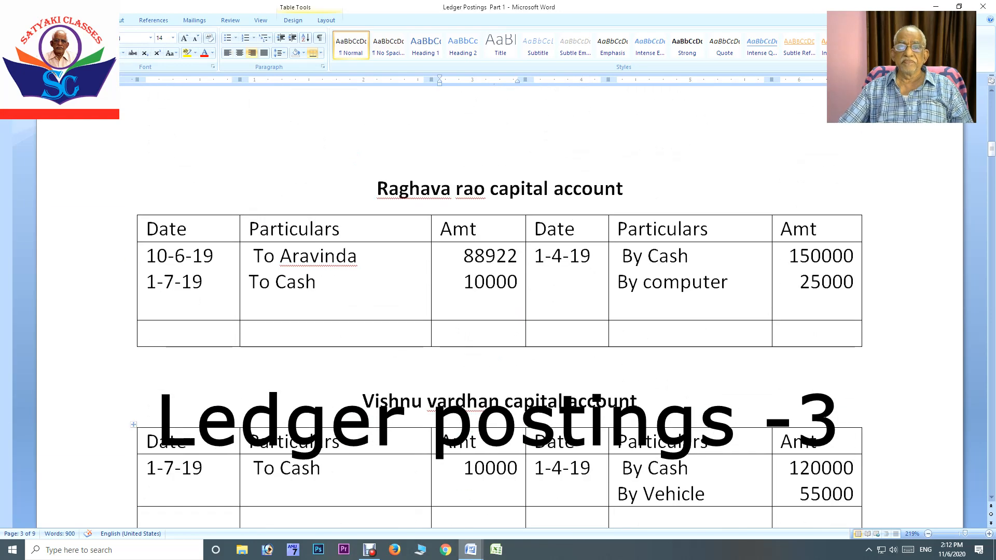
scroll(499, 311, down, 1)
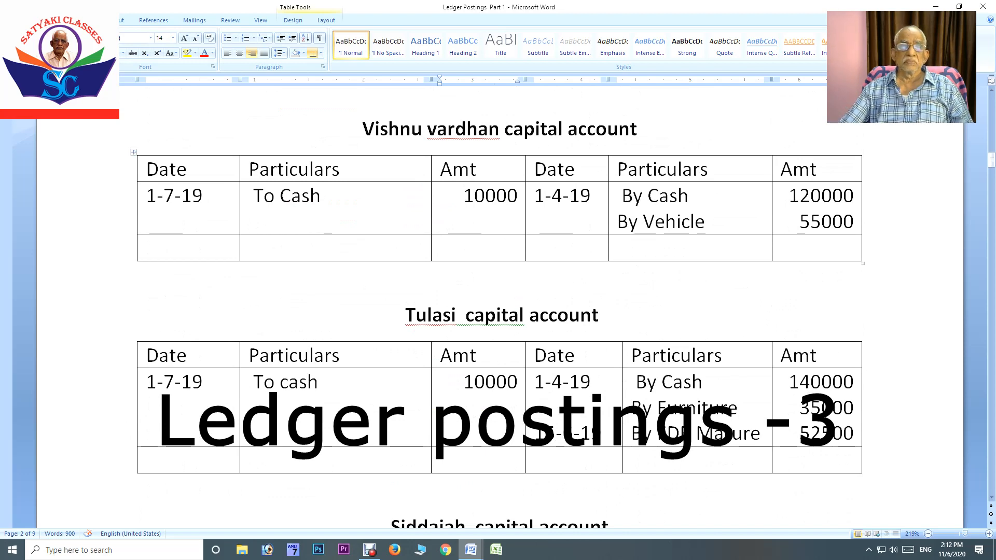
click(203, 196)
key(Return)
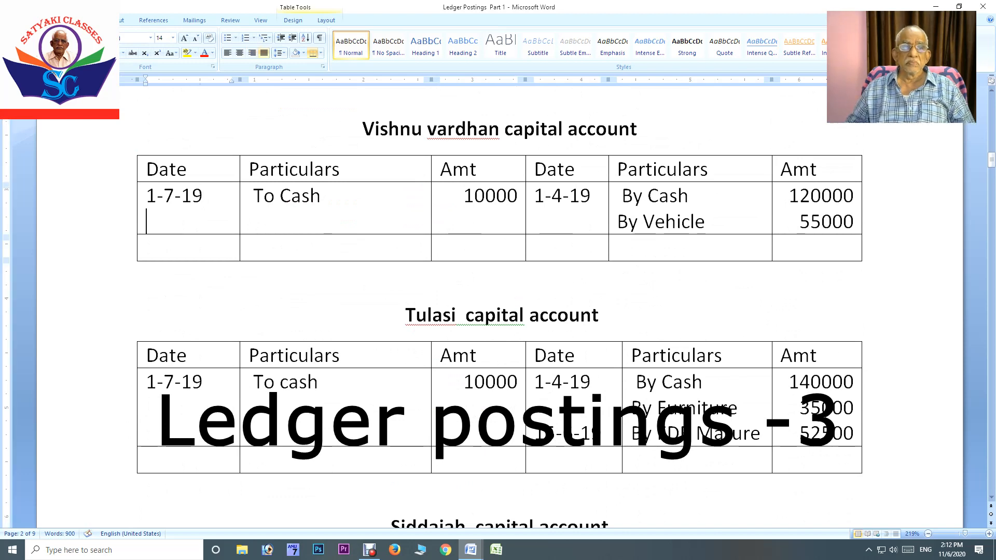
text(10-9-)
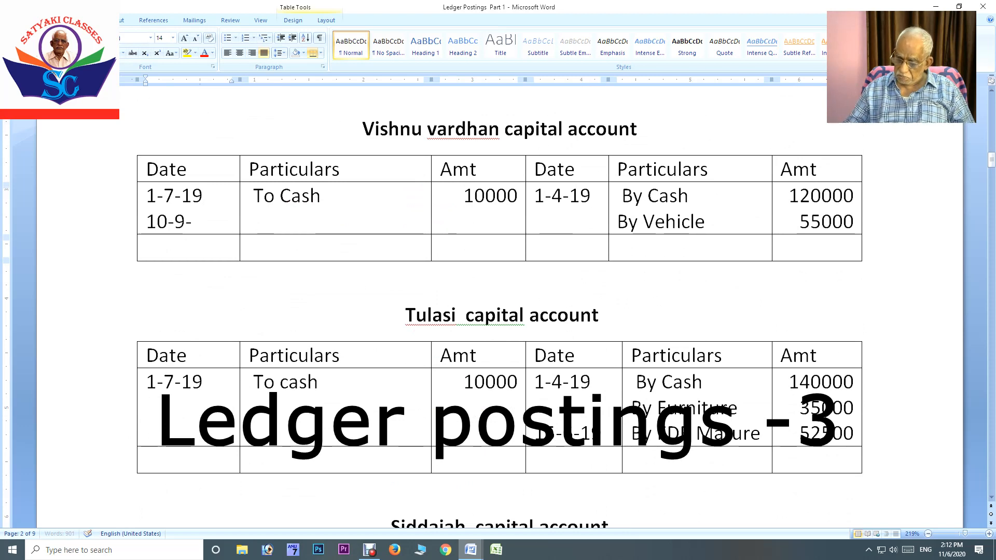
text(19)
- Enter particulars "To cash" and amount 15000 for the 10-9-19 debit in the second partner's capital account, and save the document
click(322, 197)
key(Return)
text(To cash)
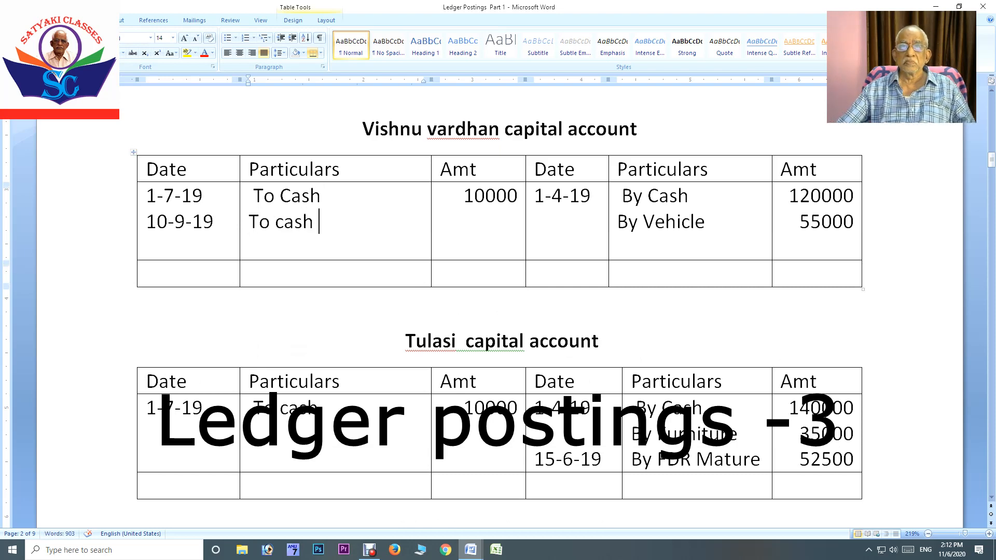
click(518, 197)
key(Return)
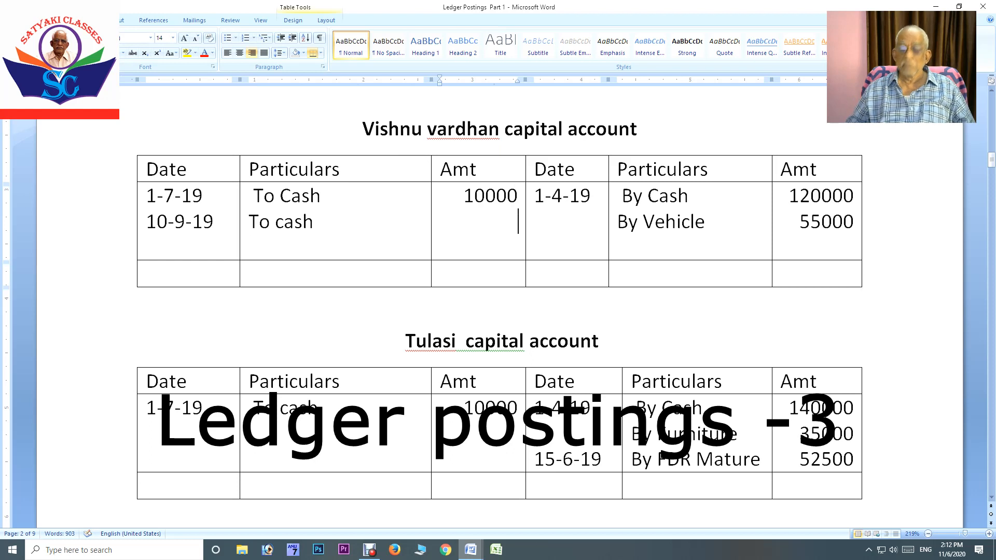
text(15000)
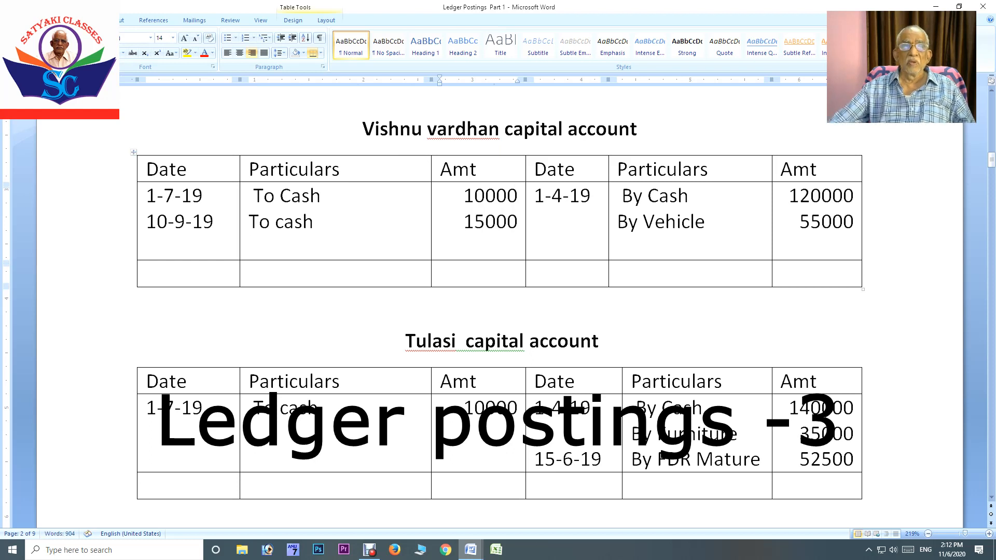
key(ctrl+s)
- Add the date 10-9-19 on the credit side of the cash account, on the line below the fourth partner's withdrawal
scroll(498, 311, down, 15)
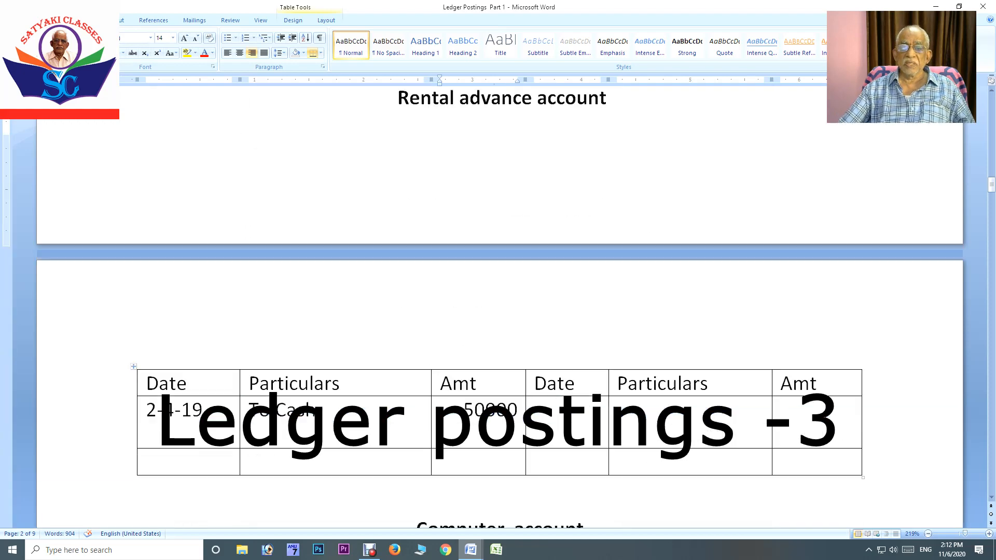
scroll(498, 311, up, 3)
scroll(498, 311, down, 12)
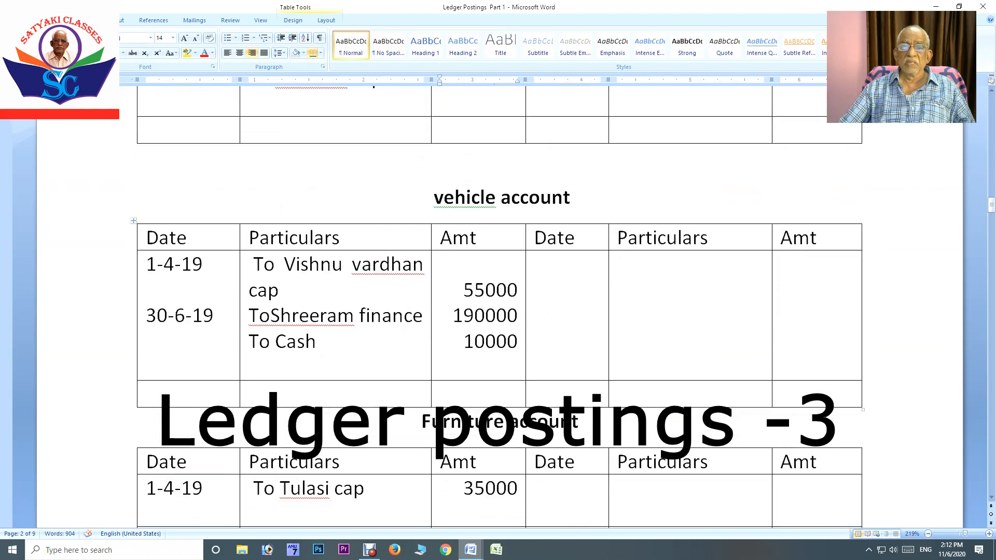
scroll(498, 311, down, 8)
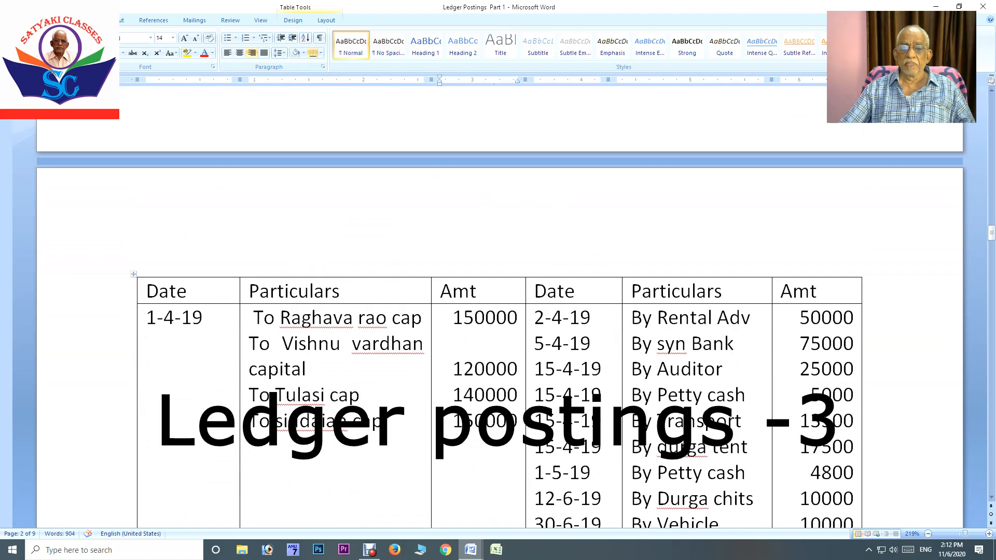
scroll(498, 312, down, 2)
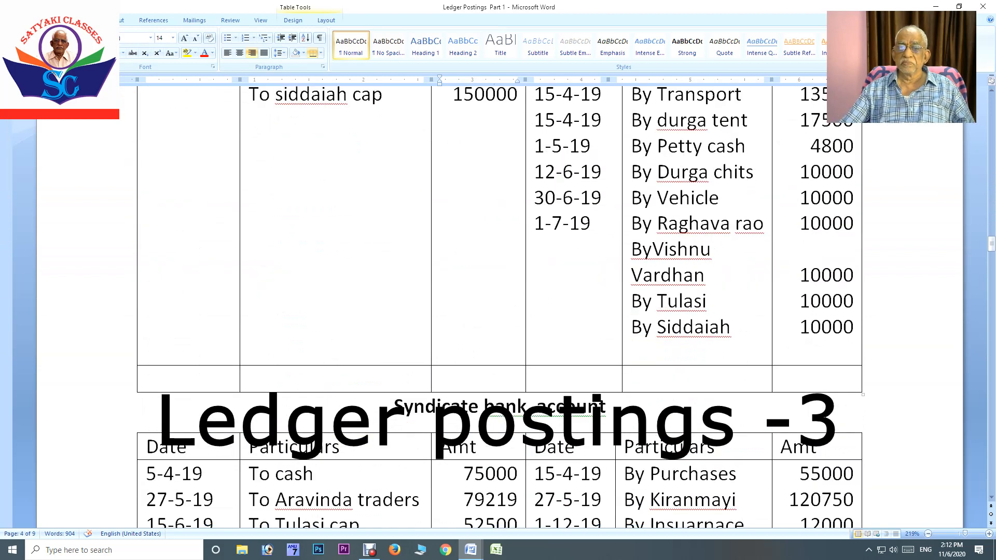
click(537, 249)
key(Down)
key(Down)
key(Down)
key(Down)
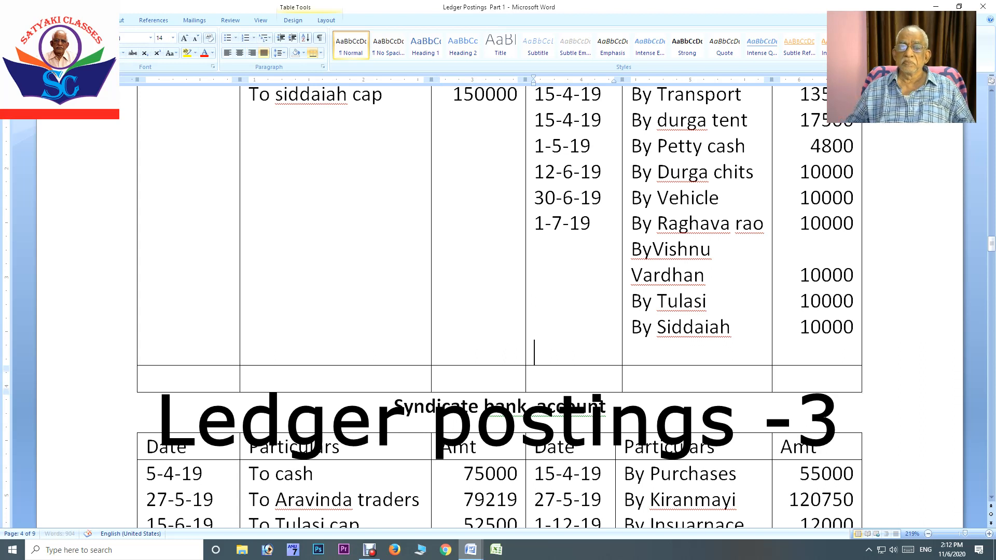
text(10-)
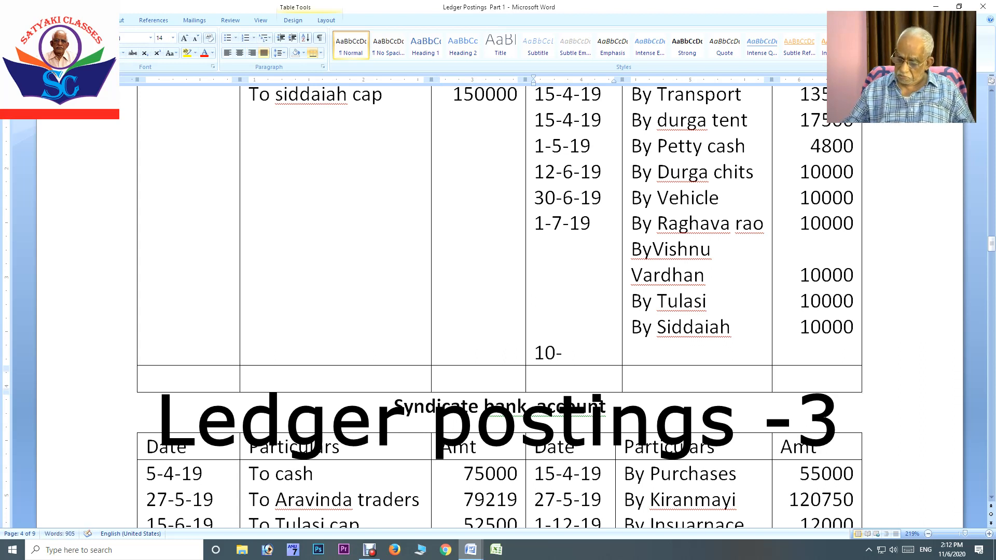
text(9-19)
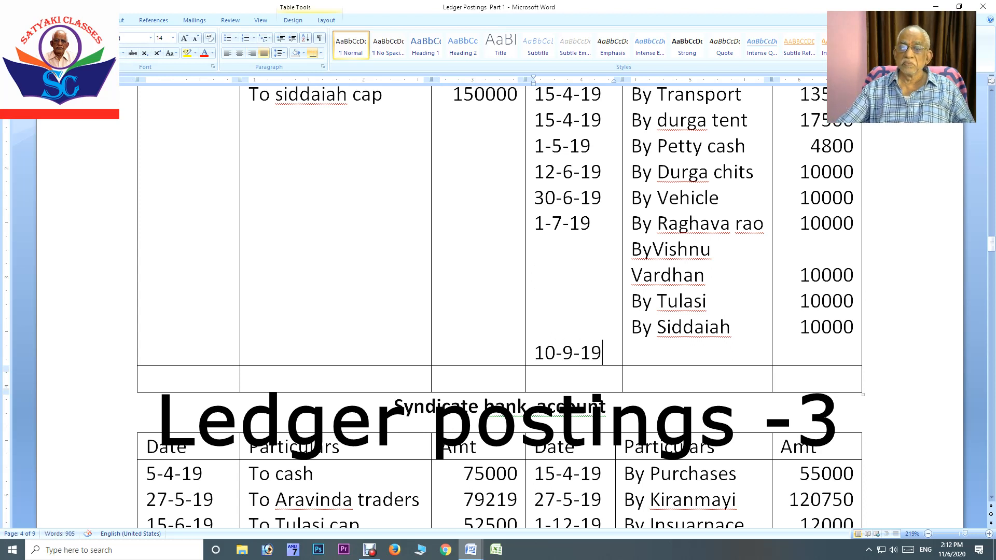
- Enter "By" with the second partner's shortened name and amount 15000 for the cash account's 10-9-19 credit, and save the document
click(731, 328)
key(Return)
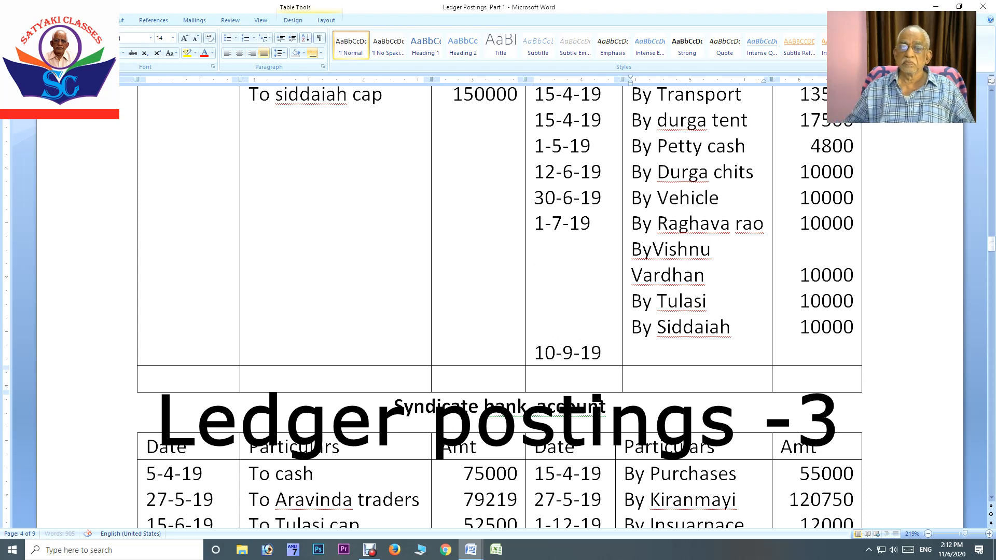
text(By)
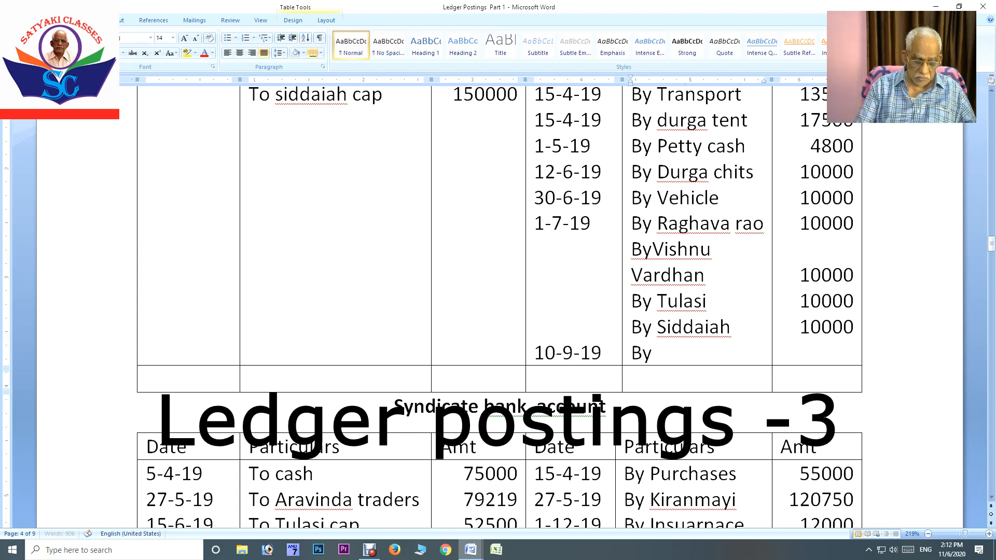
text( Vishnu)
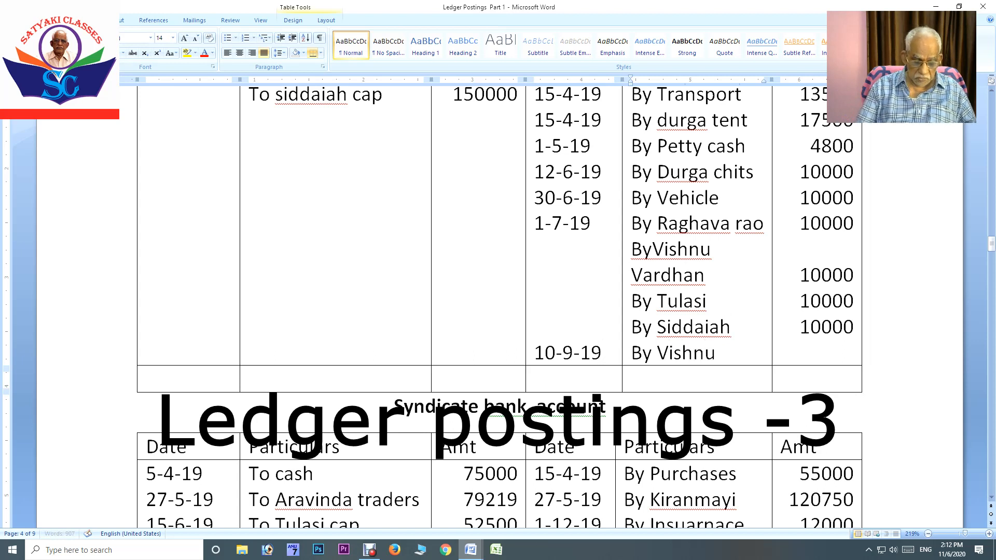
text( vard)
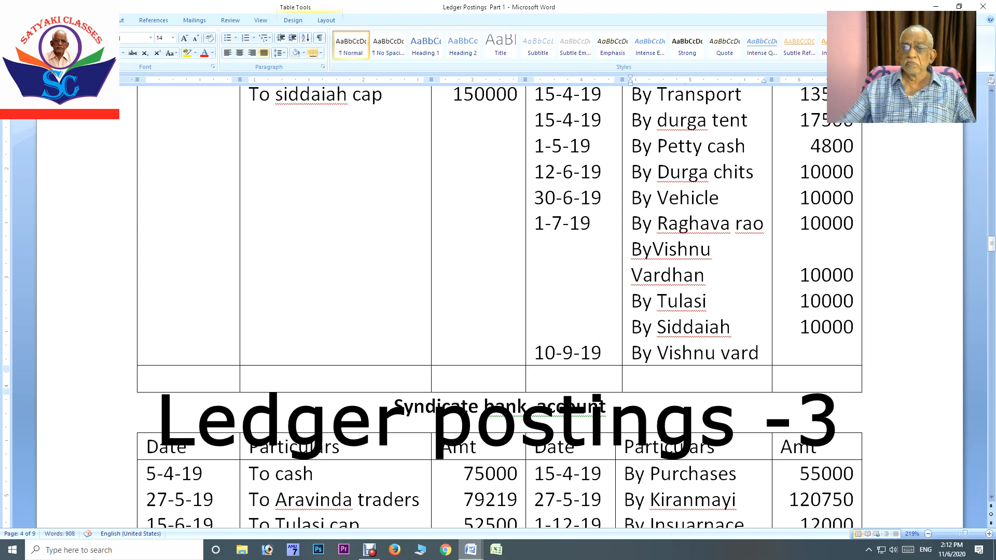
click(854, 327)
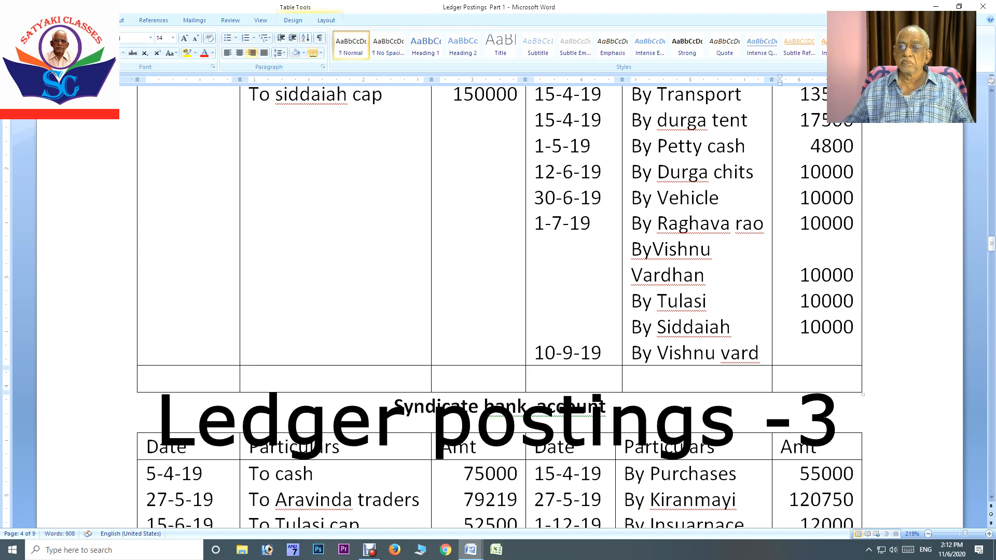
key(Return)
text(15000)
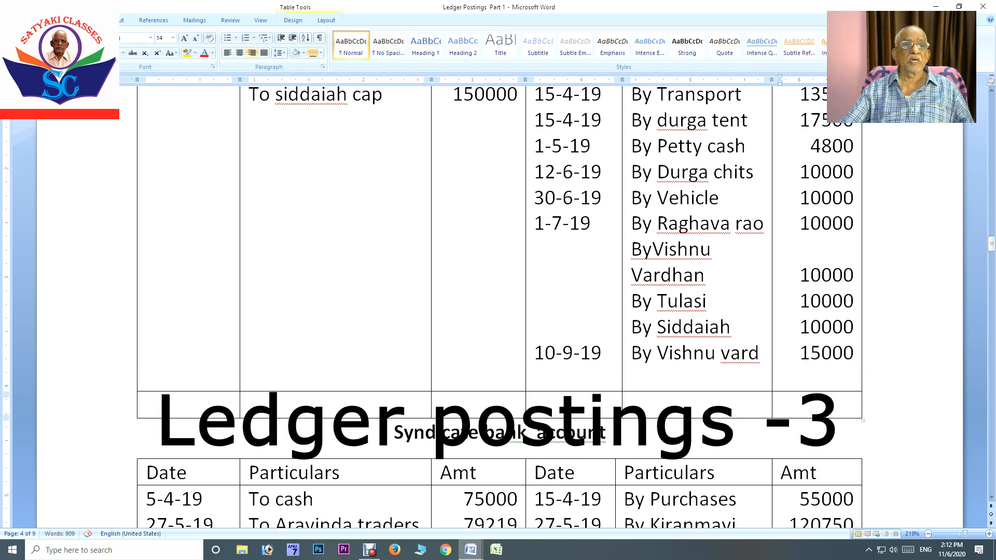
key(ctrl+s)
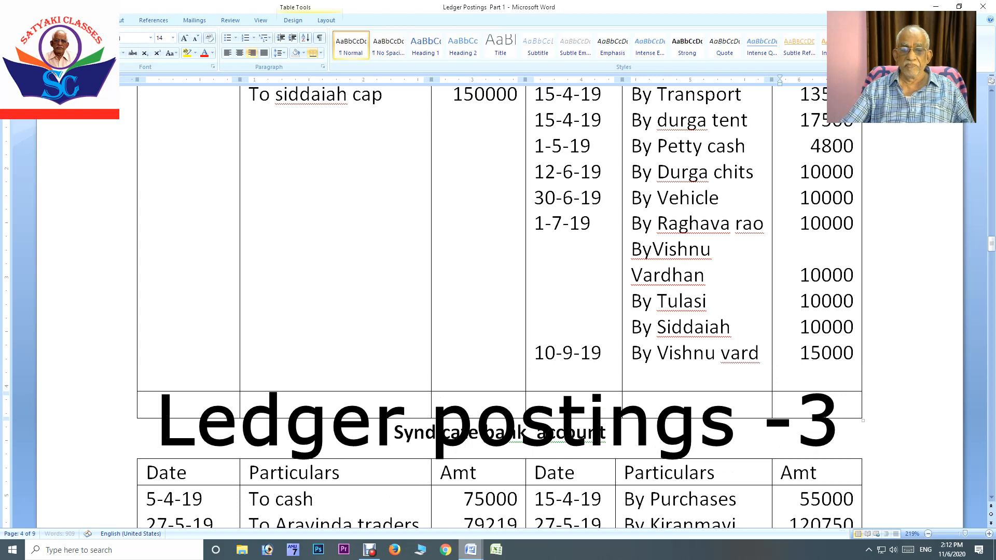
- Switch to the Practical Journal Entries part3 document and read the 27-9-19 goods purchase and staff advance entry
mouse_move(471, 550)
click(413, 503)
scroll(498, 312, down, 2)
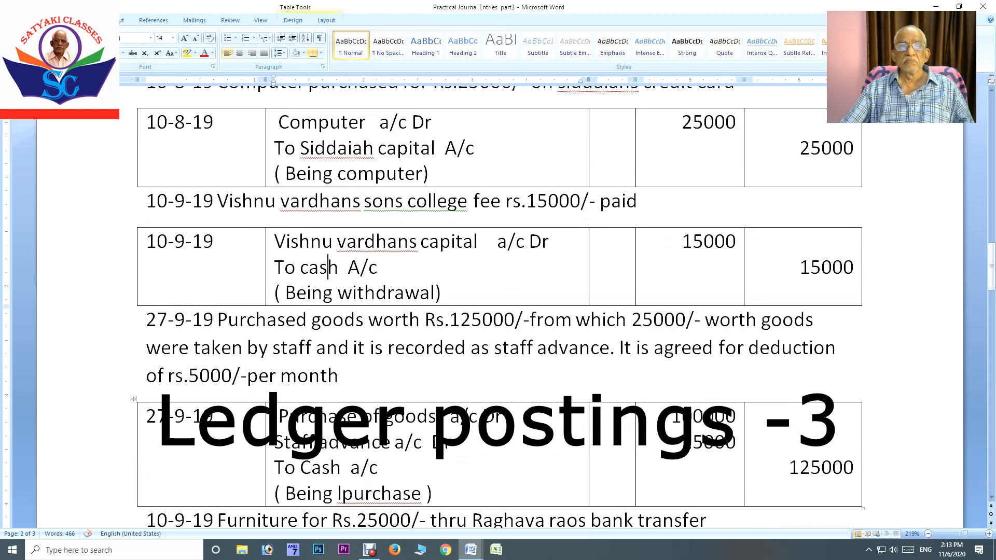
- Switch to the Ledger Postings Part 1 document and locate the Purchase account
scroll(328, 267, down, 1)
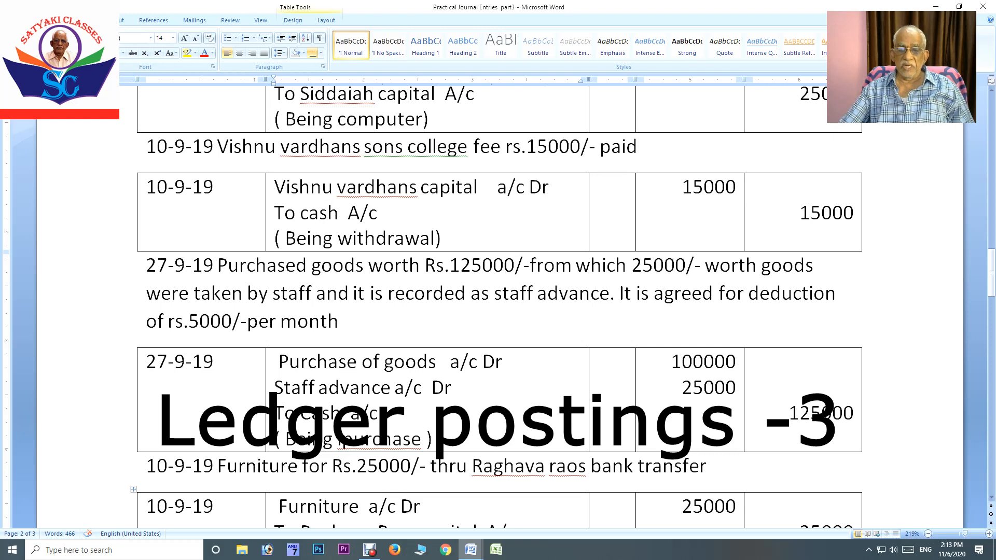
mouse_move(470, 550)
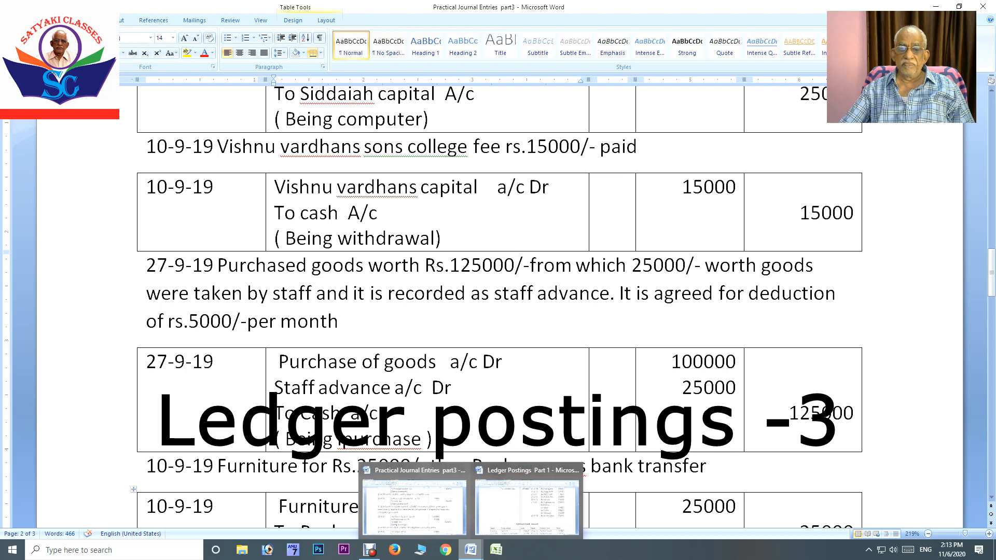
click(527, 506)
scroll(498, 306, up, 20)
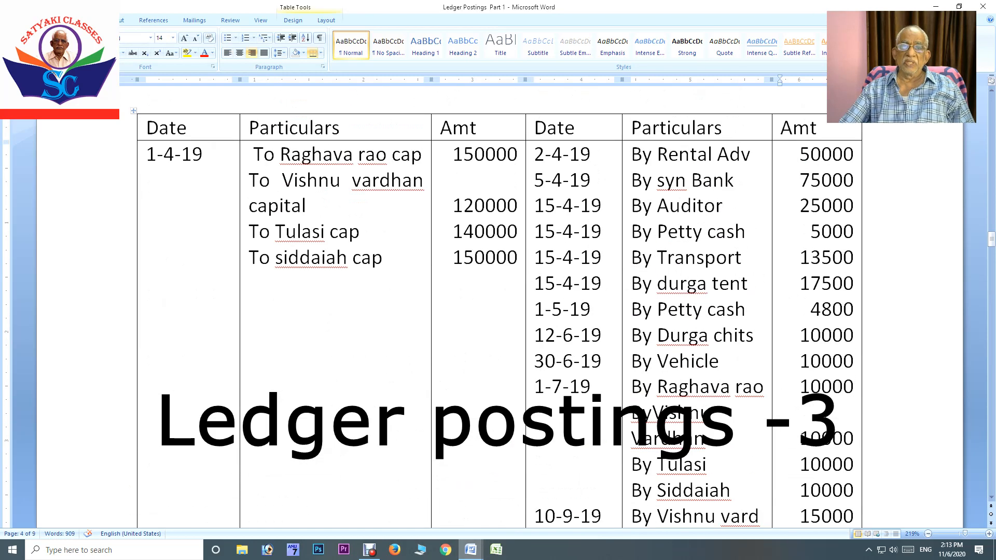
scroll(498, 306, up, 10)
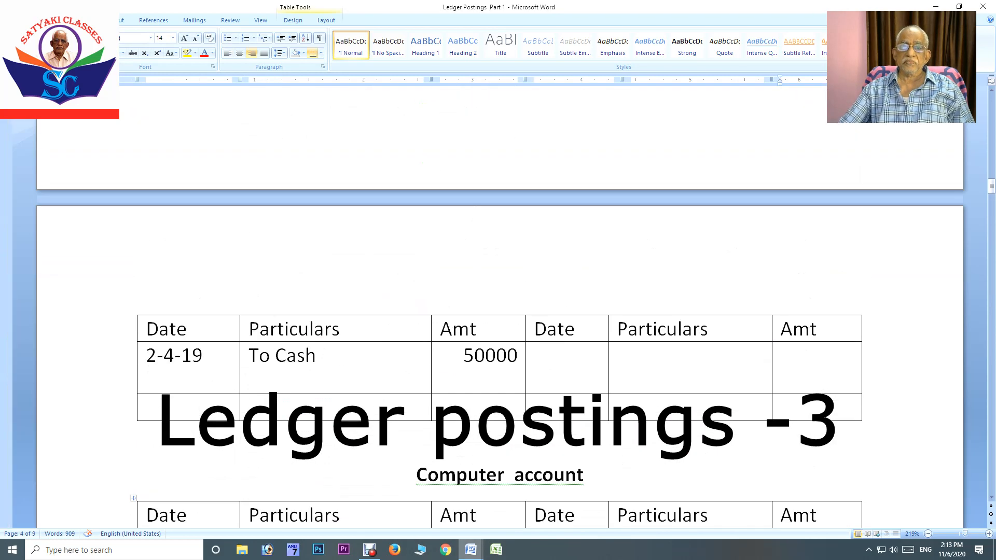
scroll(498, 306, up, 3)
scroll(498, 306, down, 10)
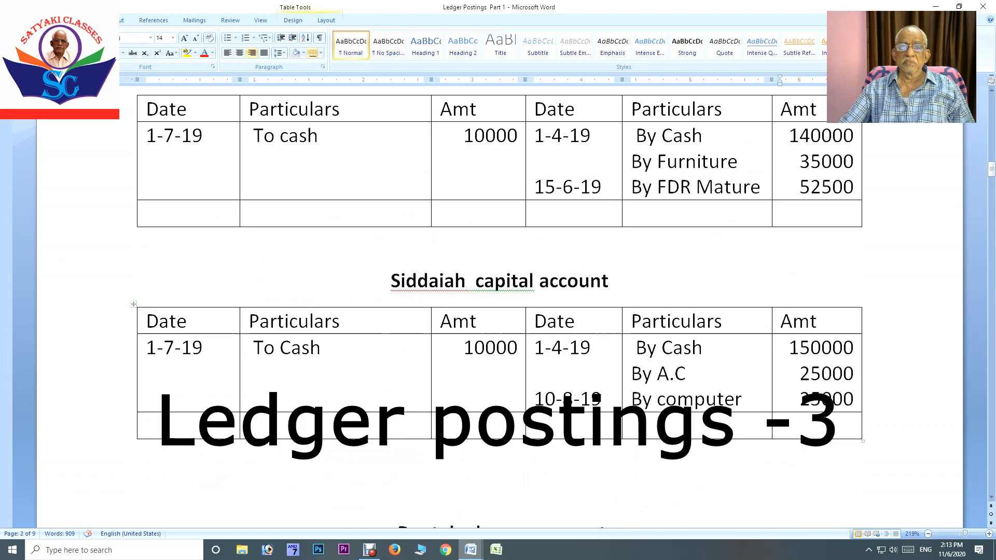
scroll(498, 306, down, 12)
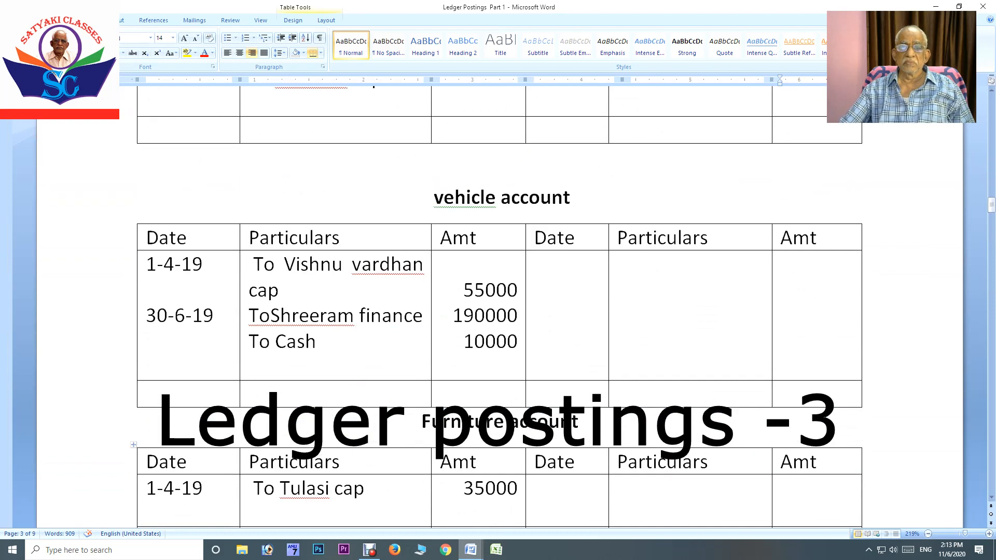
scroll(498, 306, down, 12)
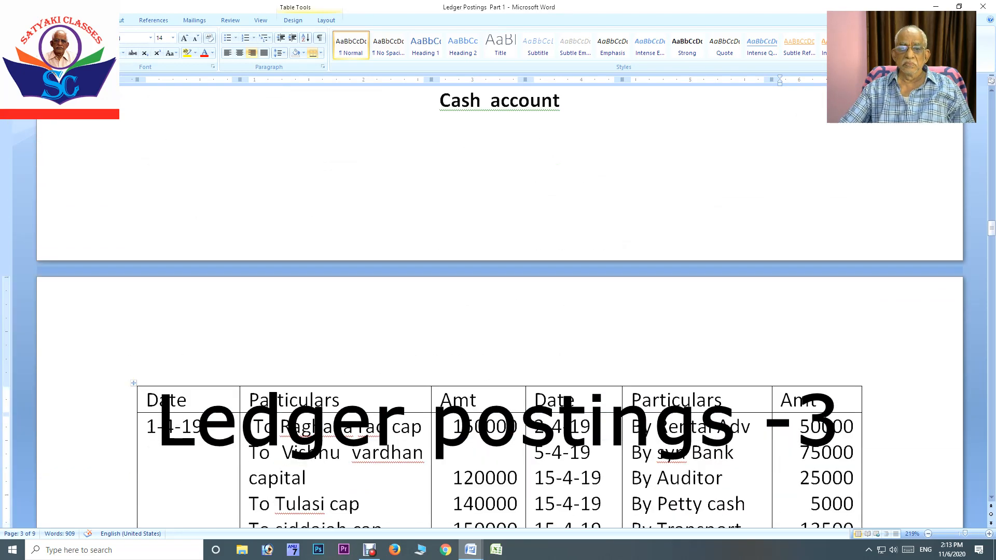
scroll(498, 306, down, 7)
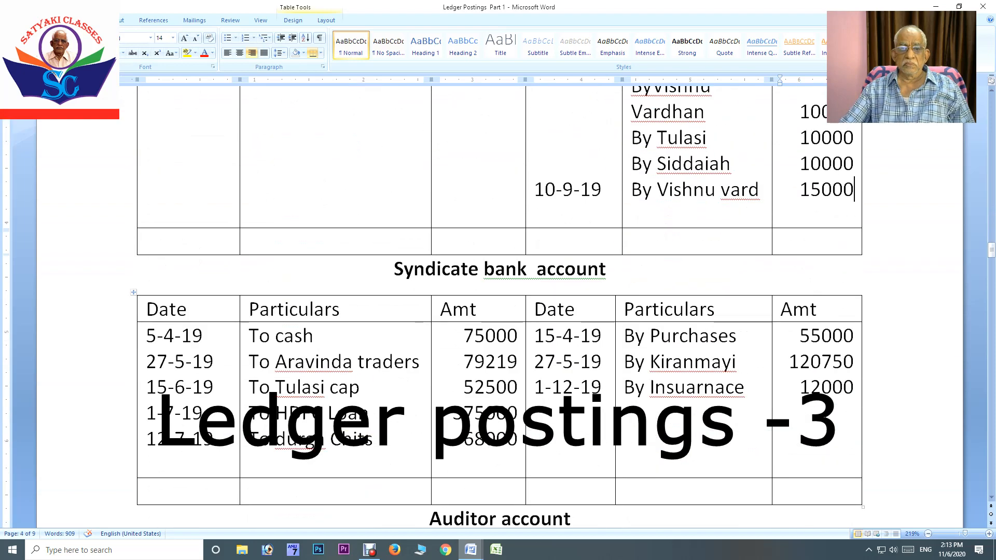
scroll(498, 306, down, 12)
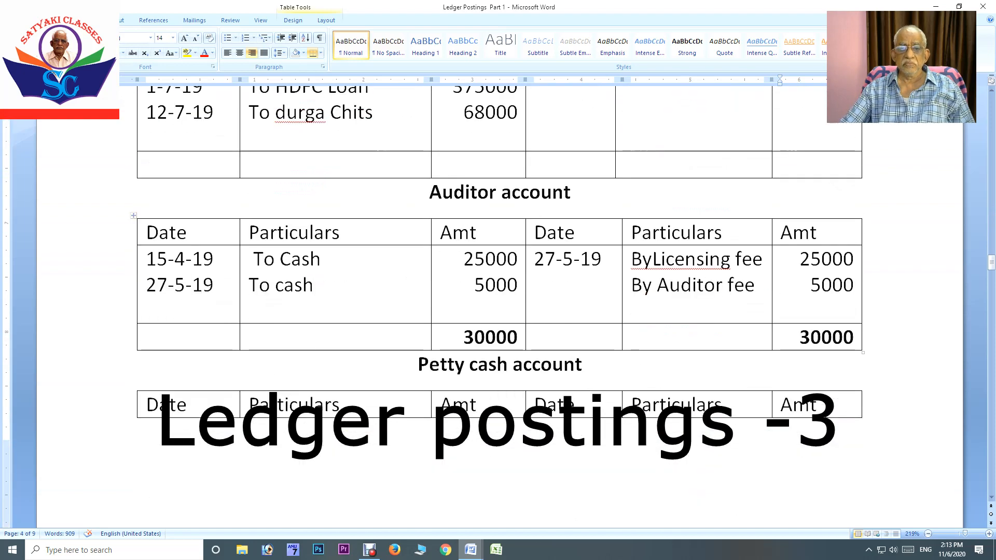
scroll(293, 460, down, 12)
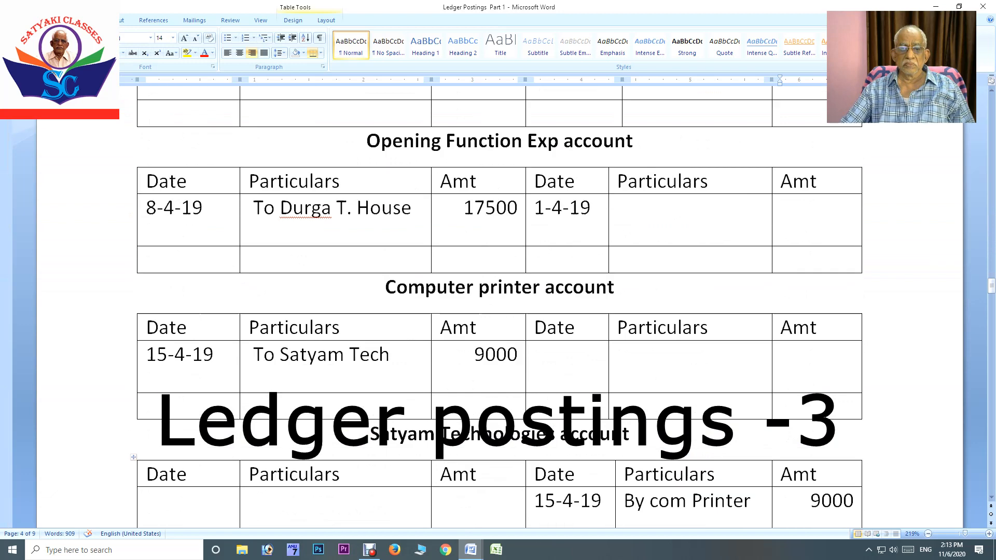
scroll(293, 459, down, 3)
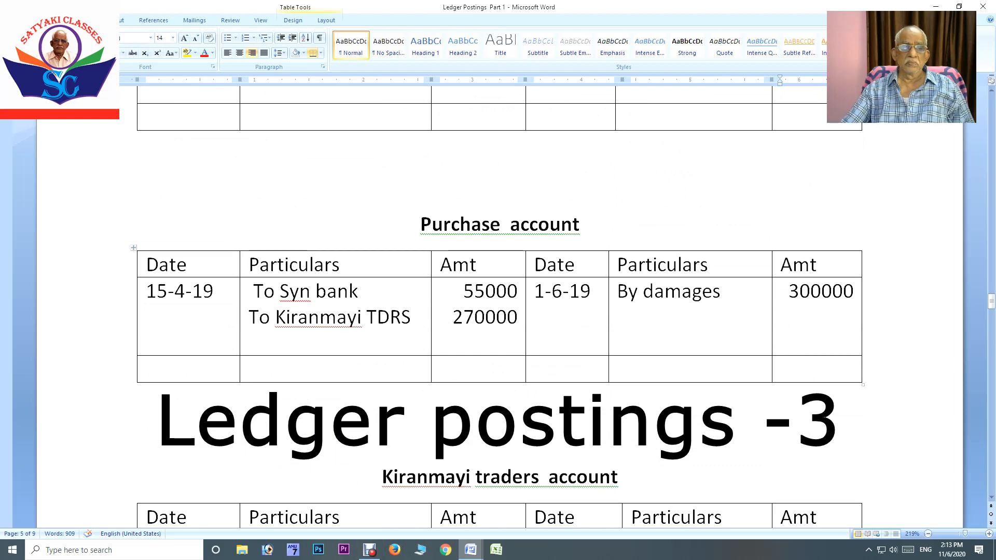
- Add the date 27-9-19 on the debit side of the Purchase account, on the third entry line
click(215, 292)
key(Return)
key(Return)
text(27-)
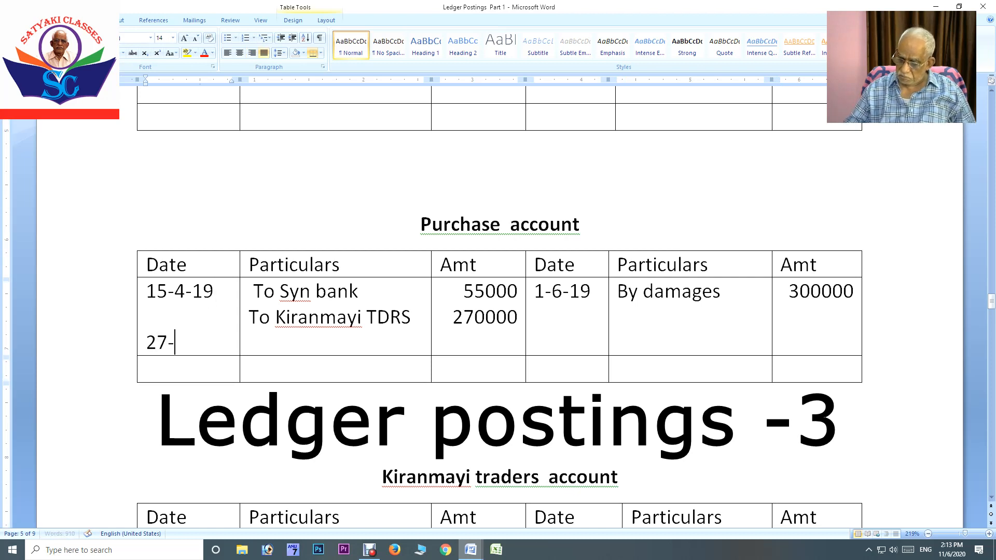
text(9-19)
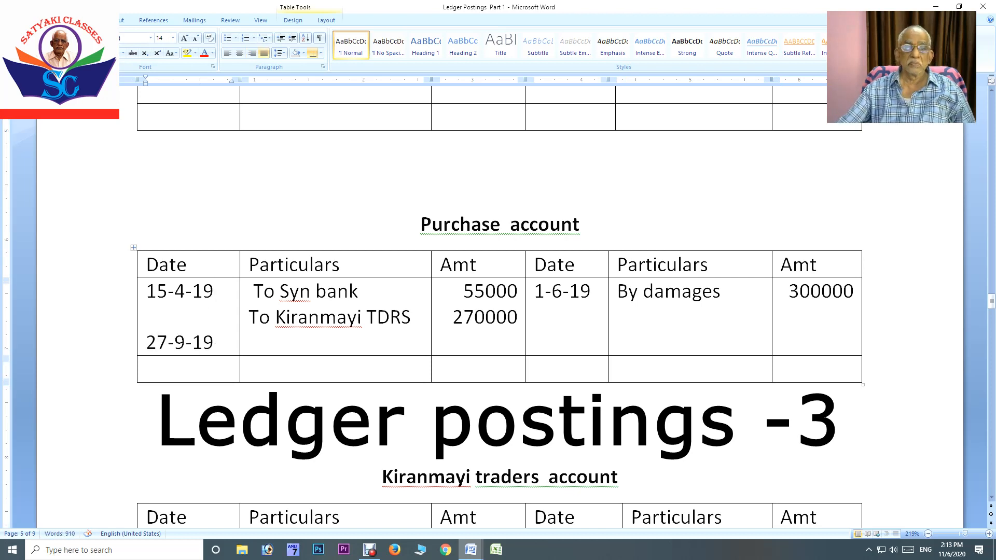
- Enter particulars "To Cash" and amount 100000 for the 27-9-19 debit in the Purchase account
click(414, 317)
key(Return)
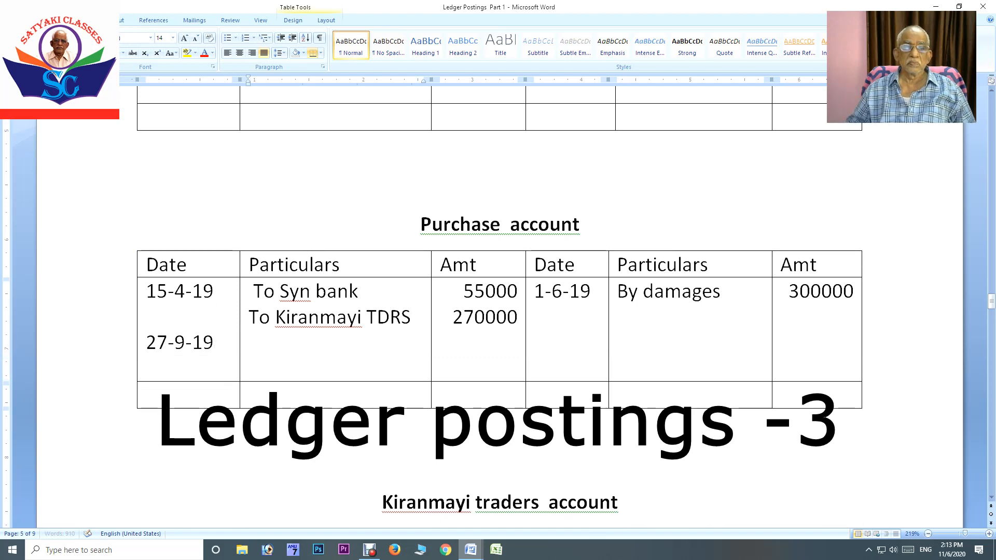
text(To Cash)
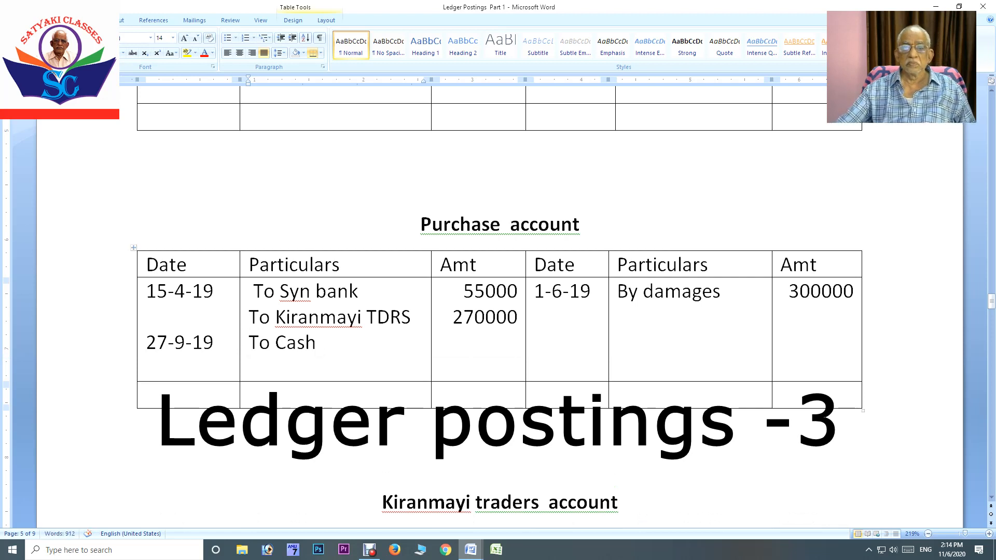
click(518, 317)
key(Return)
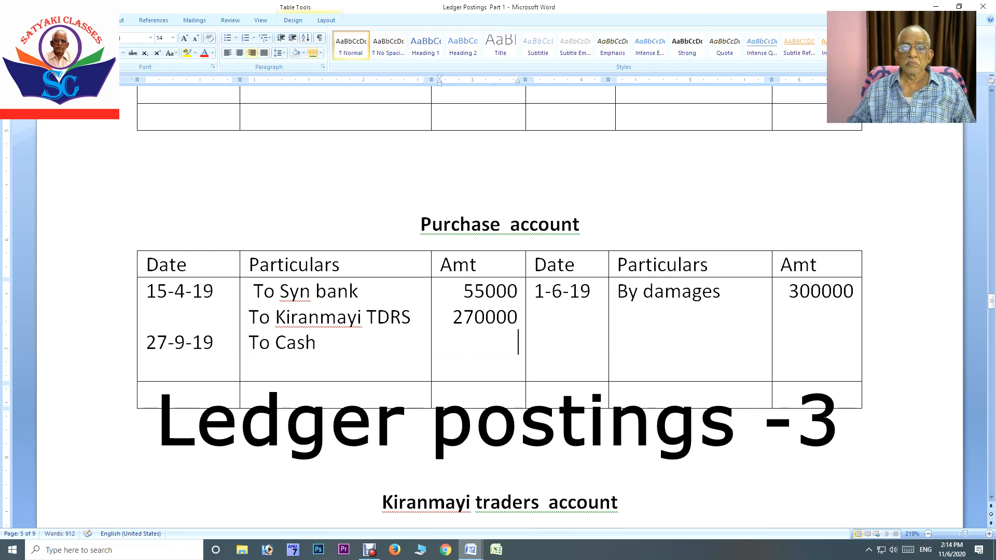
text(100000)
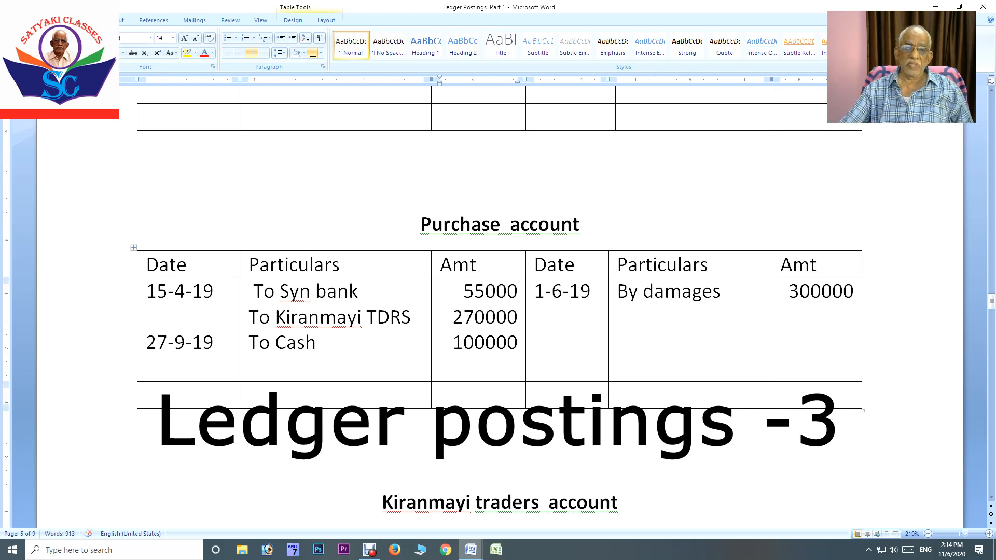
- Look through the ledger accounts following the Purchase account and return to the Cash account
scroll(498, 311, up, 5)
scroll(498, 312, down, 10)
scroll(498, 311, down, 15)
scroll(498, 311, down, 10)
scroll(498, 311, up, 2)
scroll(498, 311, up, 20)
scroll(498, 312, up, 20)
scroll(498, 311, up, 20)
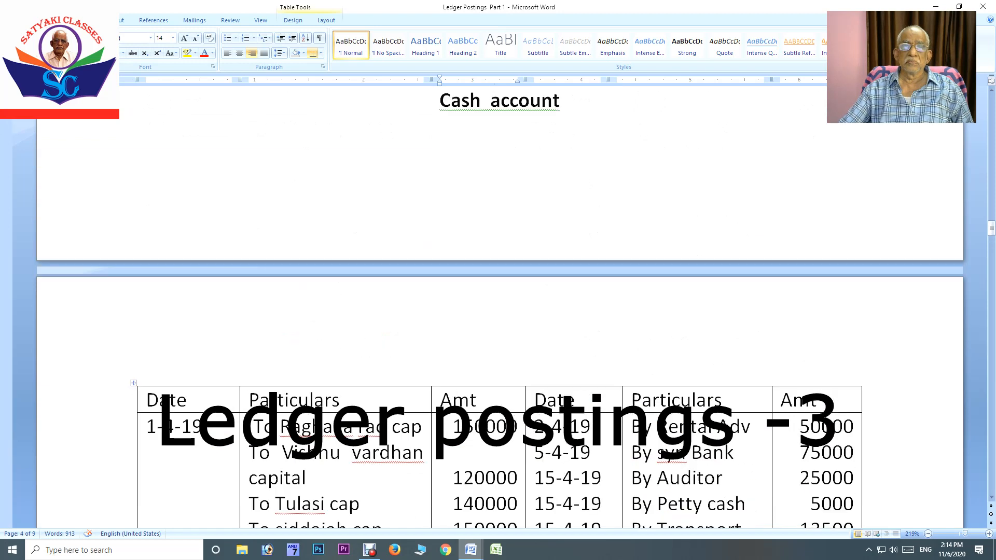
- Insert a blank line above the Cash account heading
scroll(498, 311, down, 3)
scroll(498, 312, up, 5)
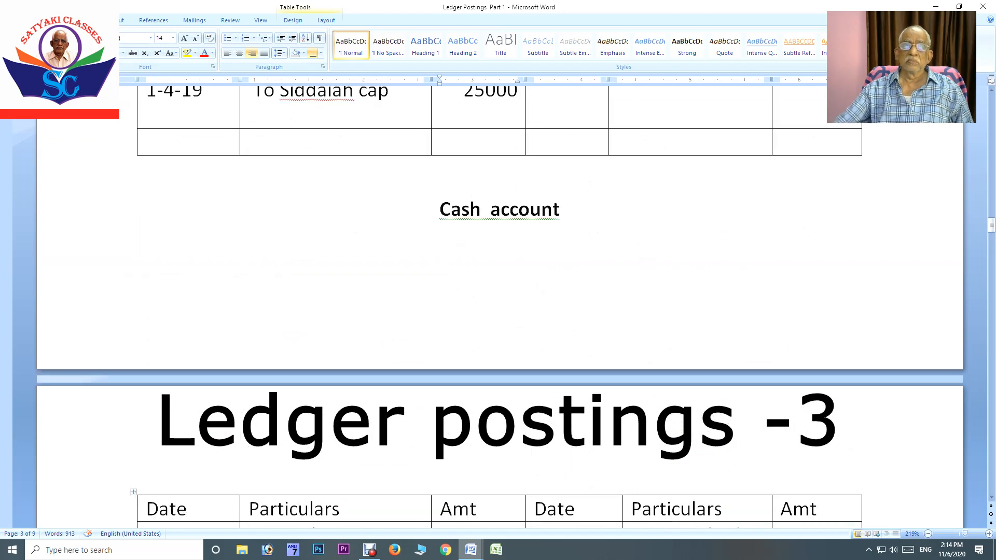
click(440, 210)
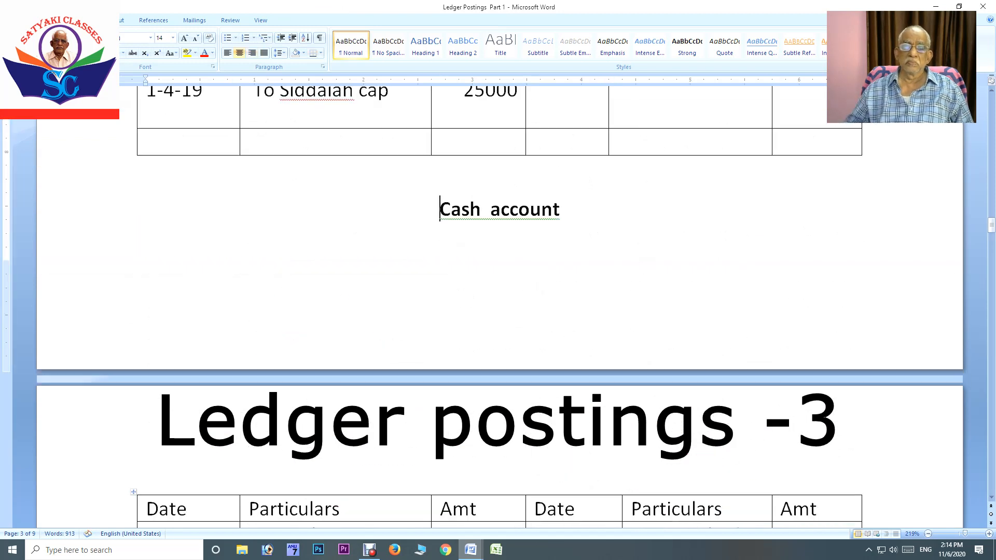
key(Return)
- Add the date 27-9-19 on the credit side of the cash account, below the 10-9-19 entry
scroll(498, 311, down, 15)
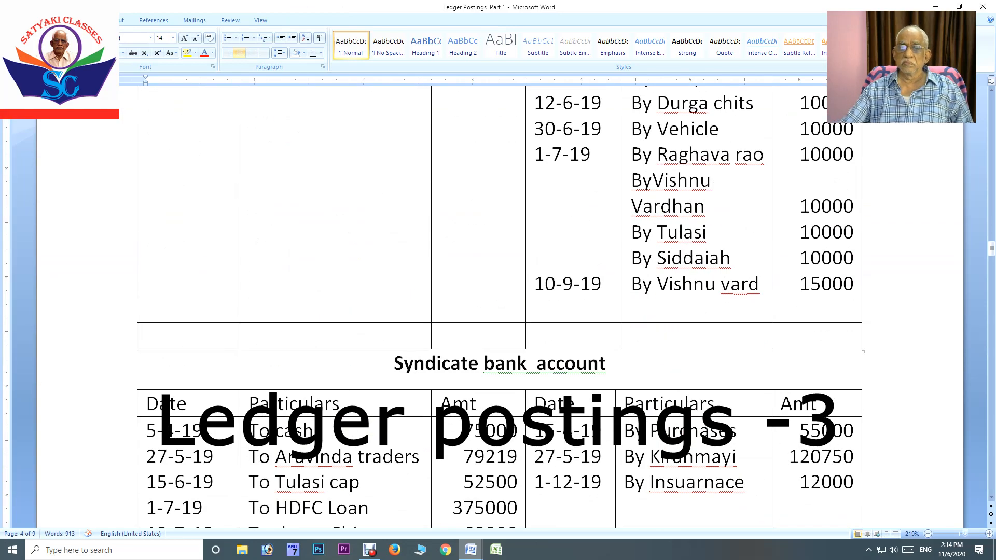
click(602, 284)
key(Return)
text(27-)
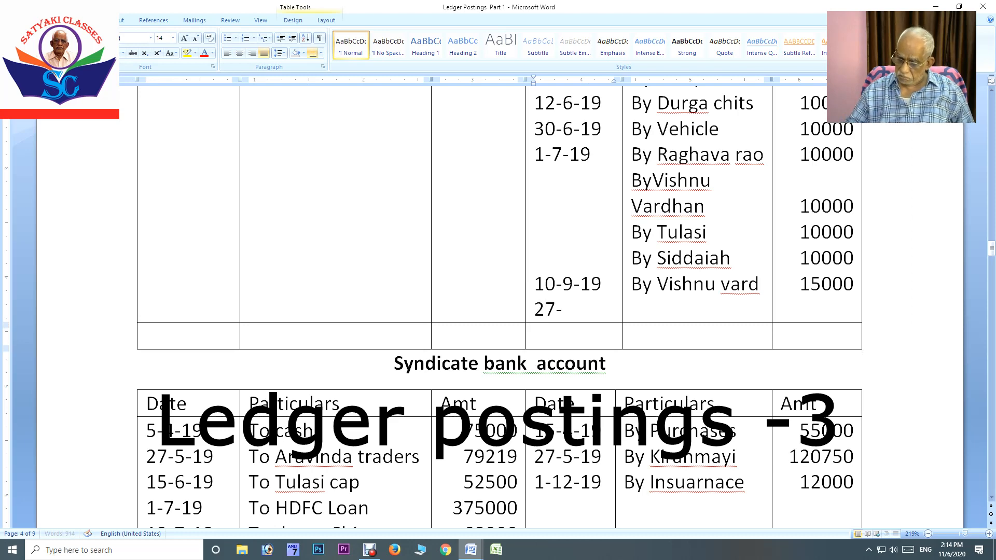
text(9-19)
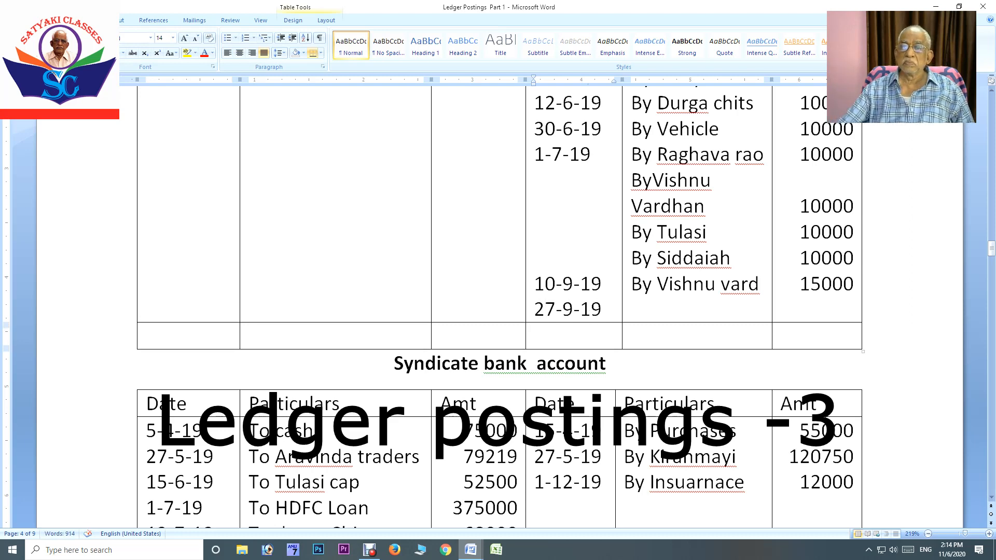
- Enter the particulars "By Purchase" for the cash account's 27-9-19 credit
click(759, 284)
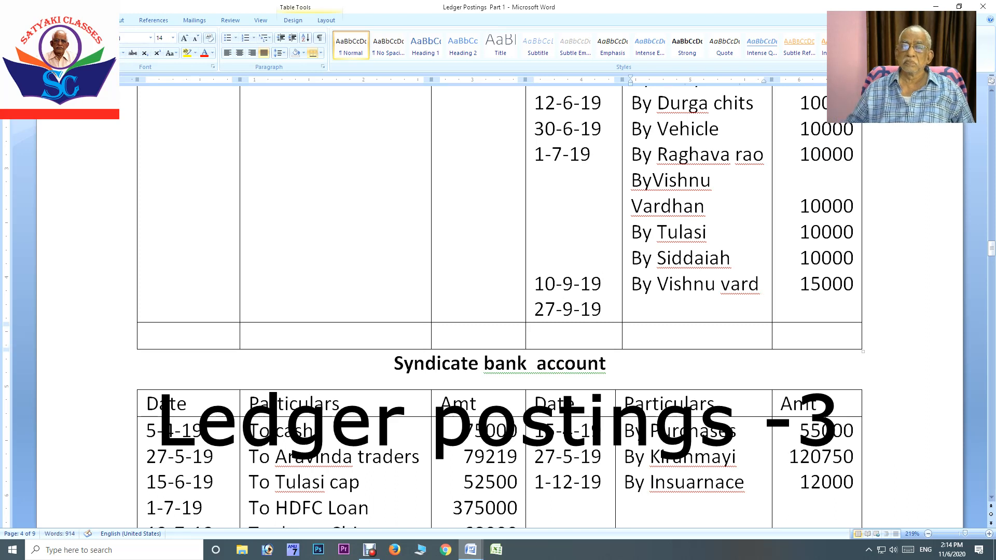
key(Return)
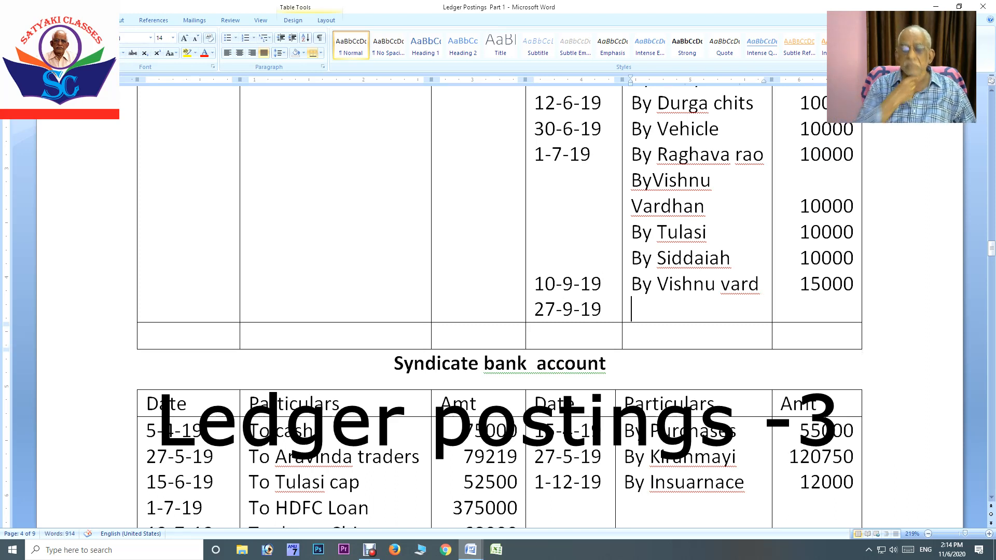
text(Pu)
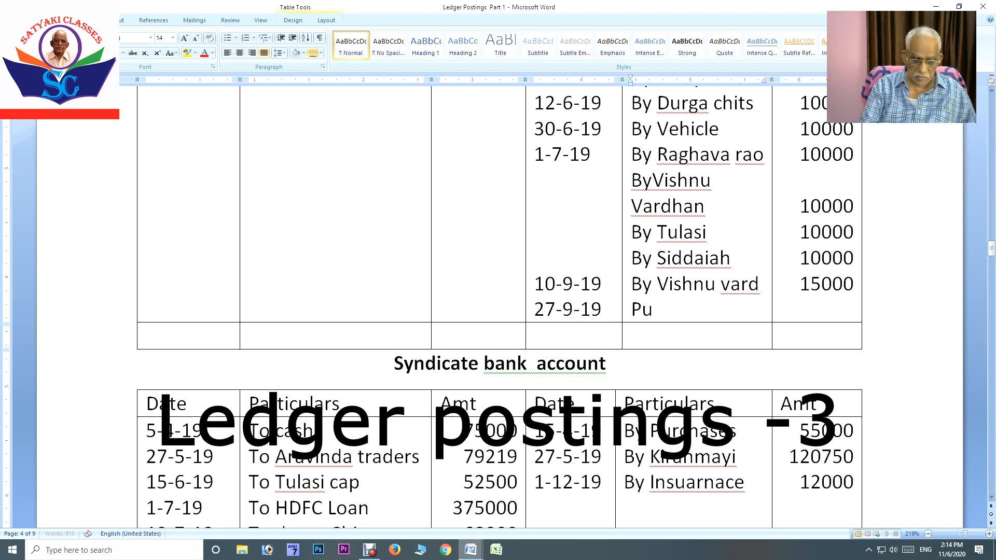
text(rchase)
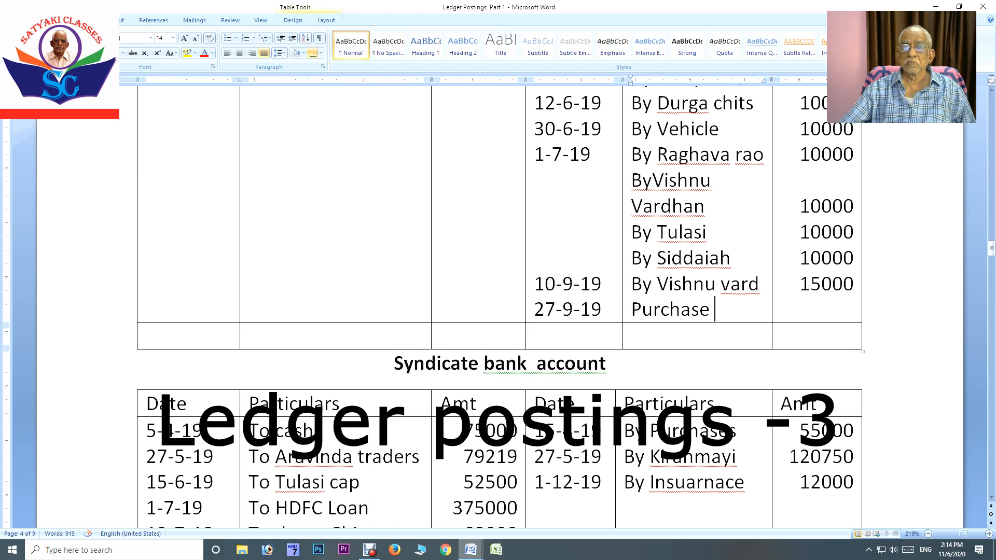
key(shift+Right)
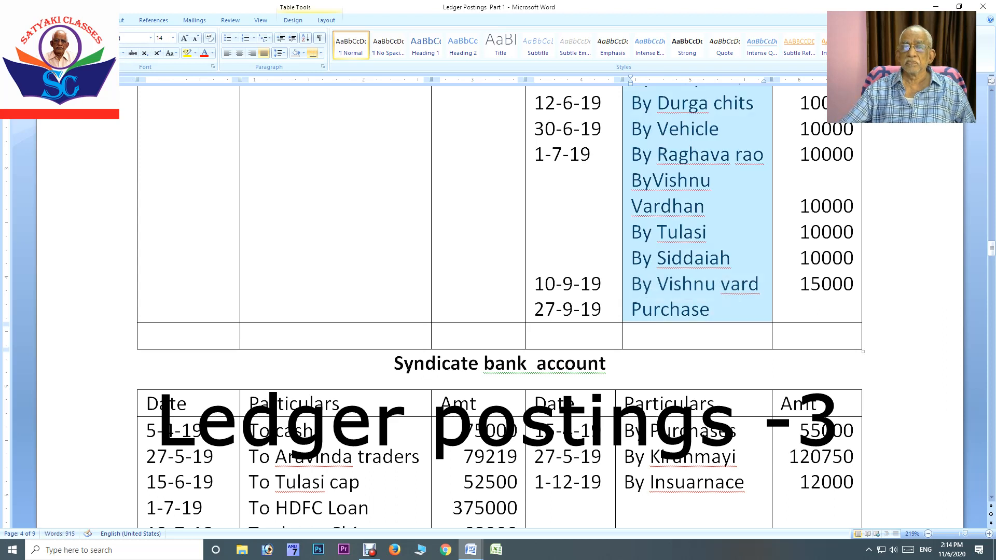
key(Down)
key(Up)
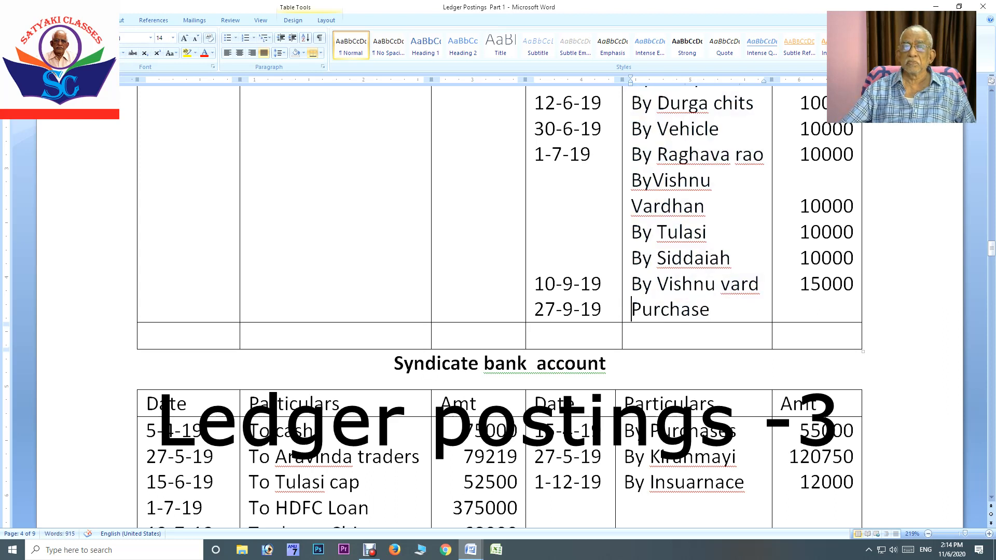
text(By)
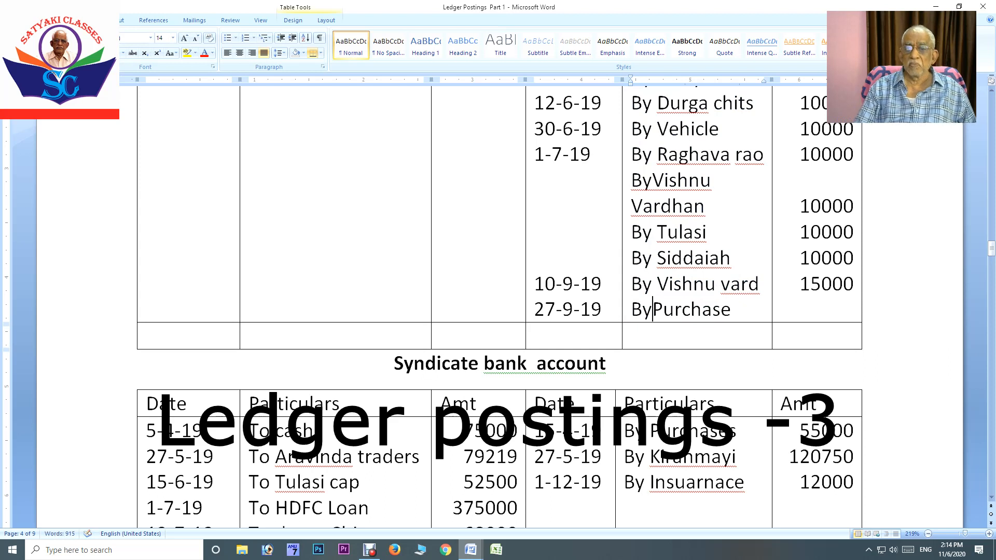